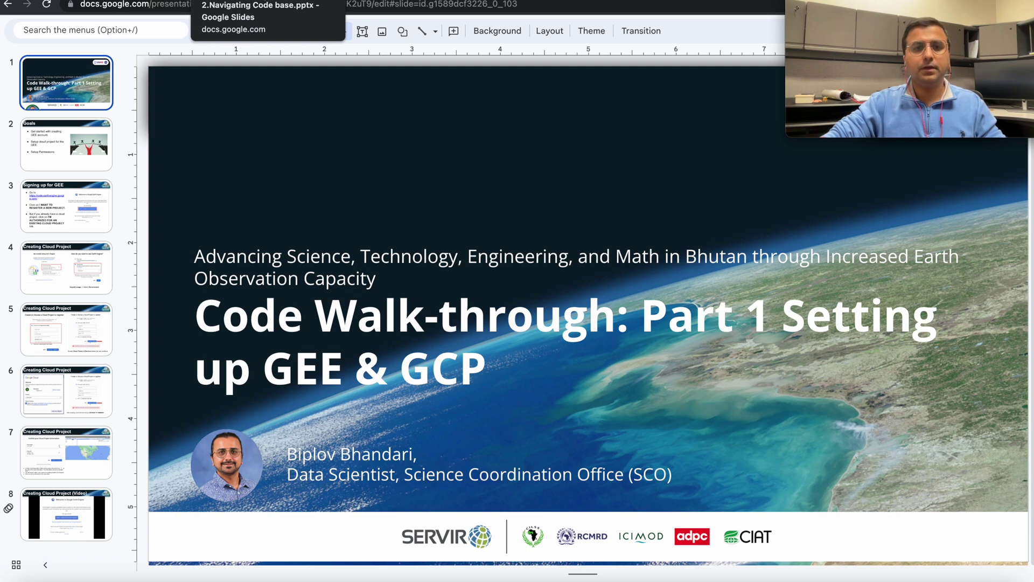
Show slide 2, 'Goals', of the Part 2 Navigating Code base deck.
{"action": "left_click", "coordinate": [220, 0]}
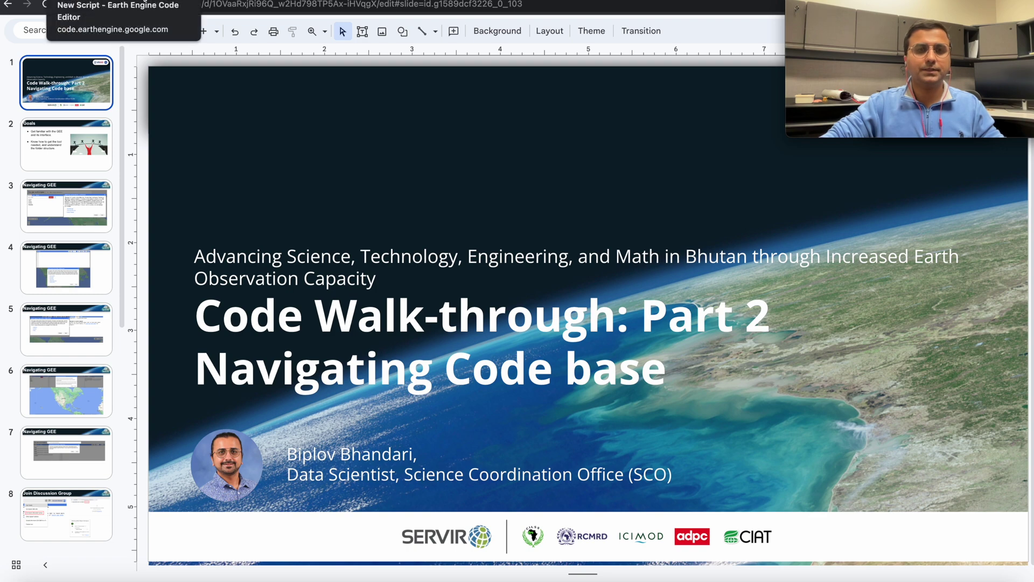
{"action": "left_click", "coordinate": [189, 1]}
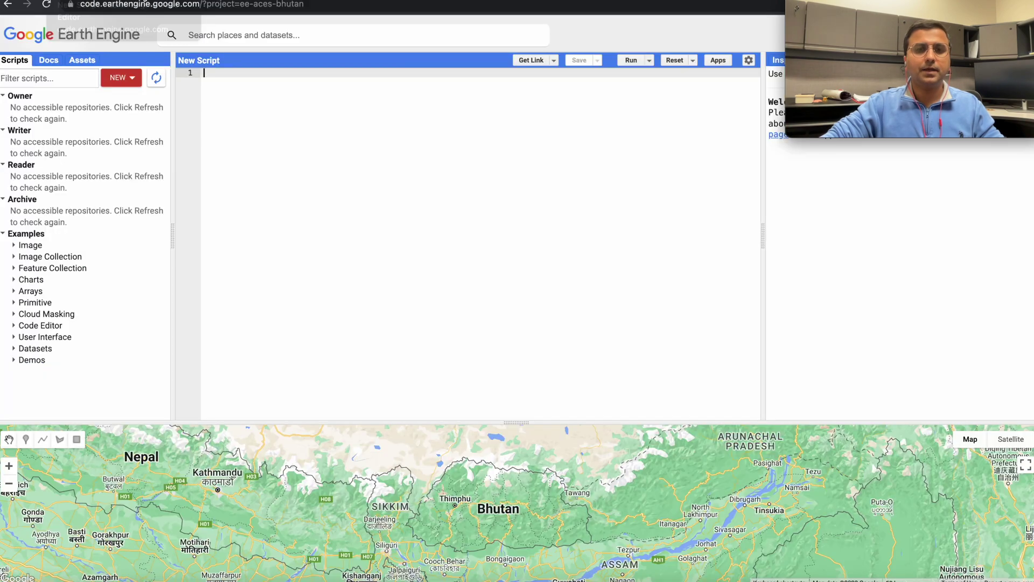
{"action": "left_click", "coordinate": [257, 2]}
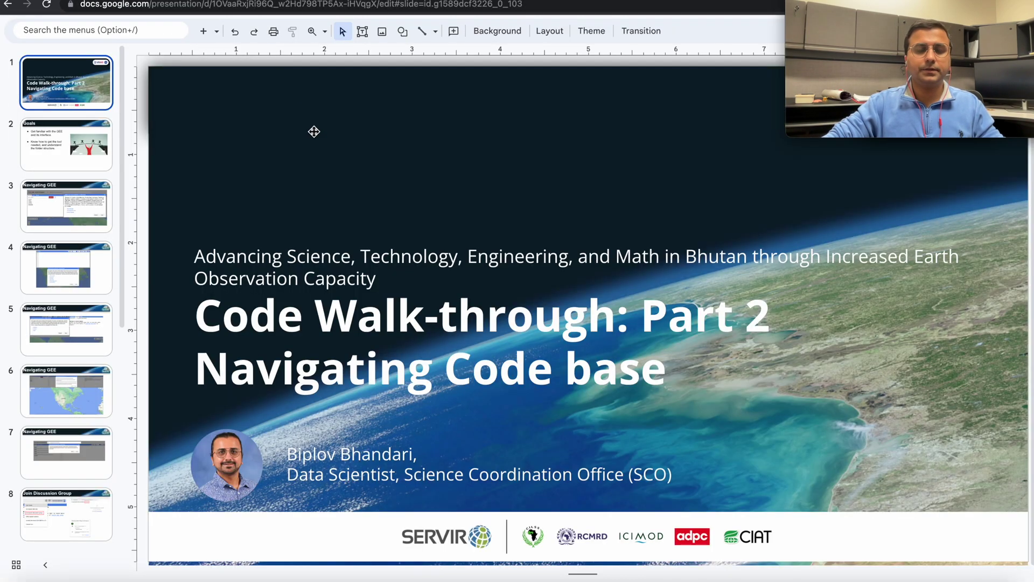
{"action": "left_click", "coordinate": [80, 138]}
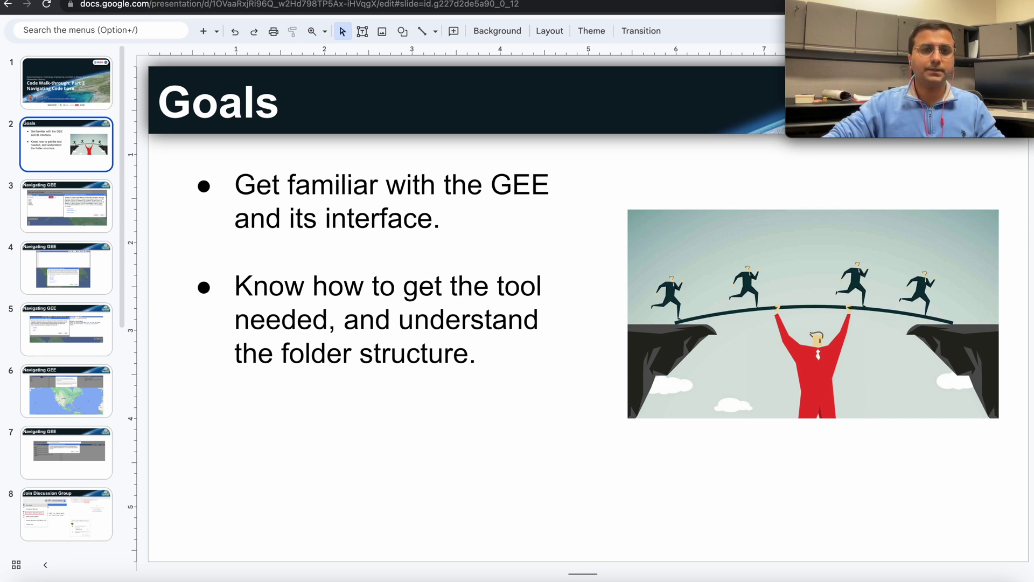
Show the Navigating GEE slide, then go to the Code Editor and narrow the Scripts panel.
{"action": "left_click", "coordinate": [65, 206]}
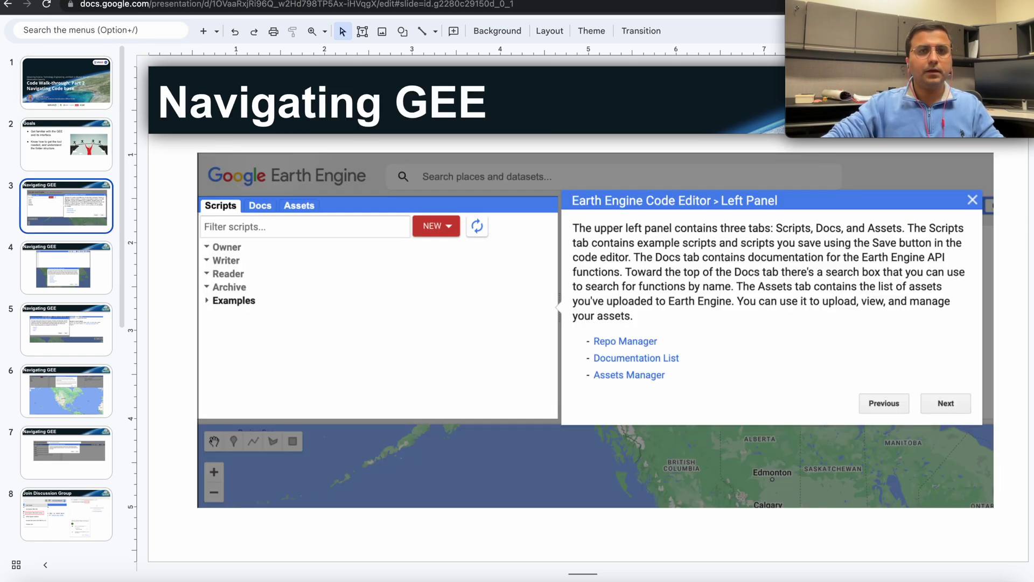
{"action": "key", "text": "ctrl+Tab"}
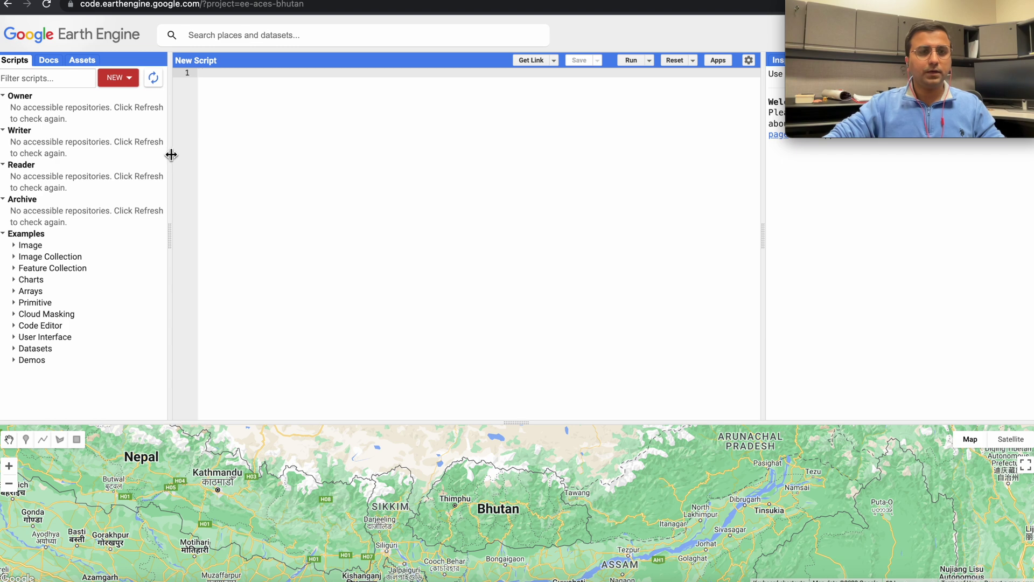
{"action": "left_click_drag", "start_coordinate": [172, 155], "coordinate": [168, 155]}
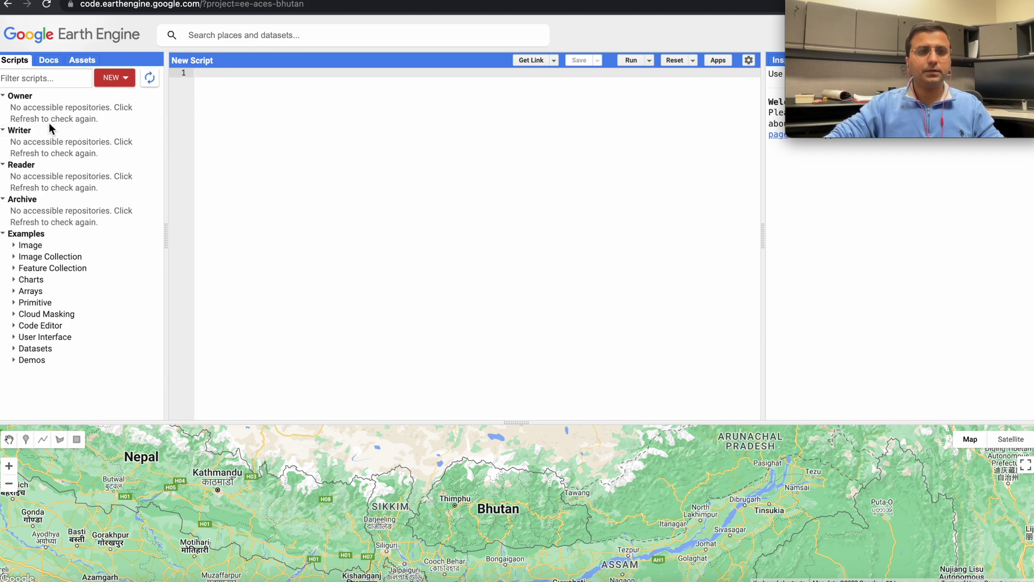
Expand the Examples folder and briefly open and close the Image examples.
{"action": "left_click", "coordinate": [27, 234]}
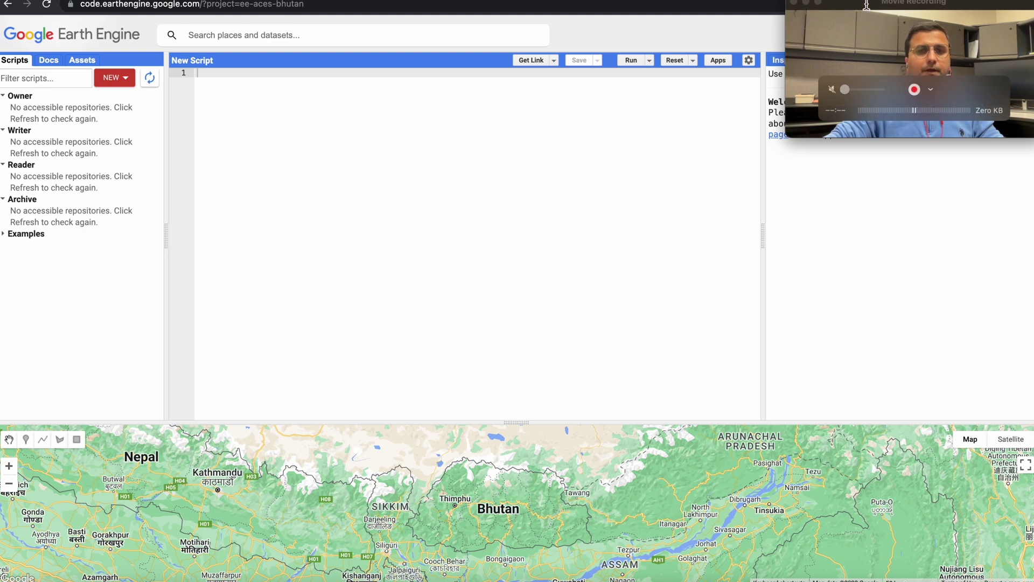
{"action": "left_click_drag", "start_coordinate": [863, 4], "coordinate": [552, 28]}
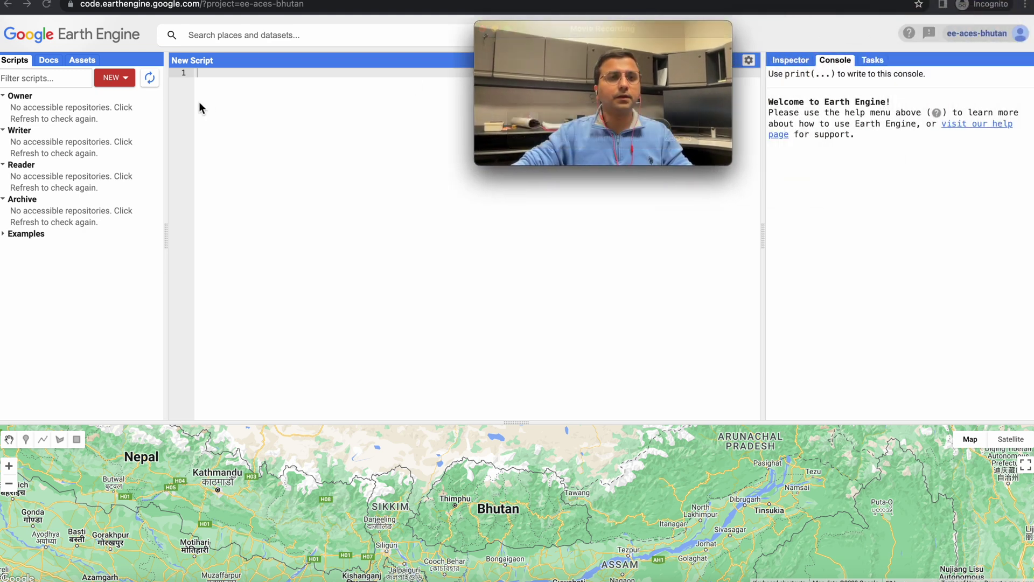
{"action": "left_click", "coordinate": [496, 29]}
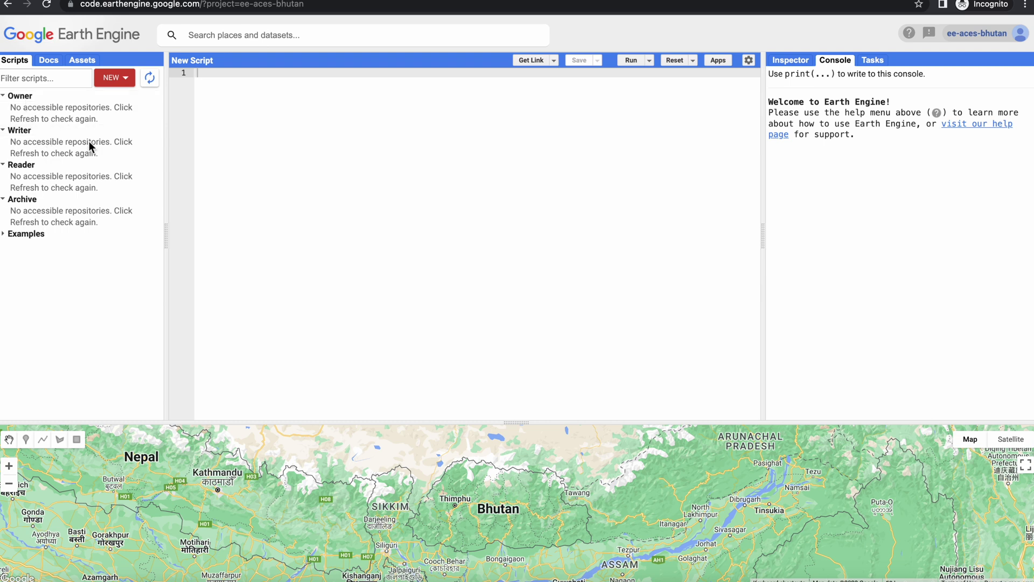
{"action": "left_click", "coordinate": [30, 235]}
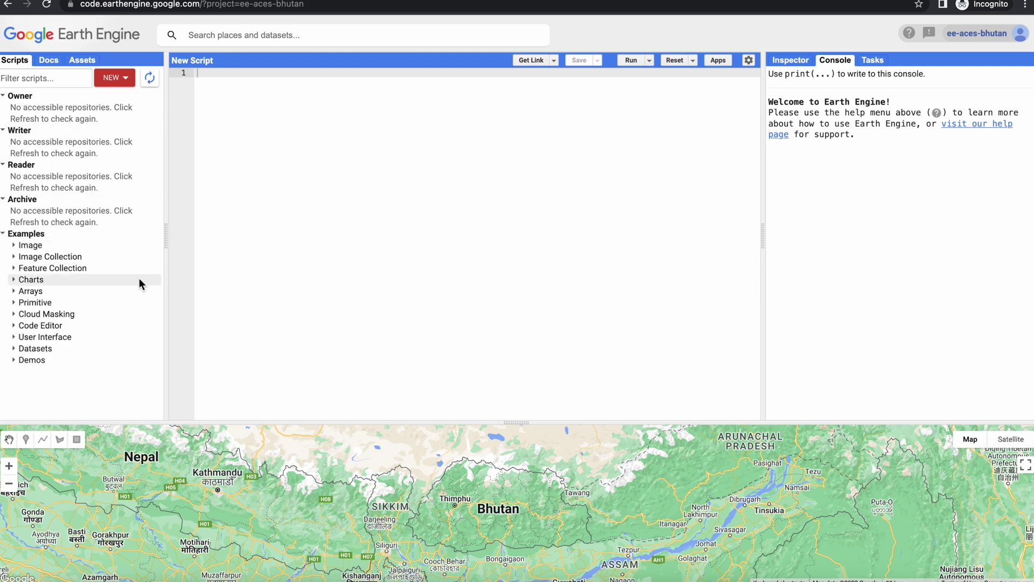
{"action": "left_click", "coordinate": [60, 246]}
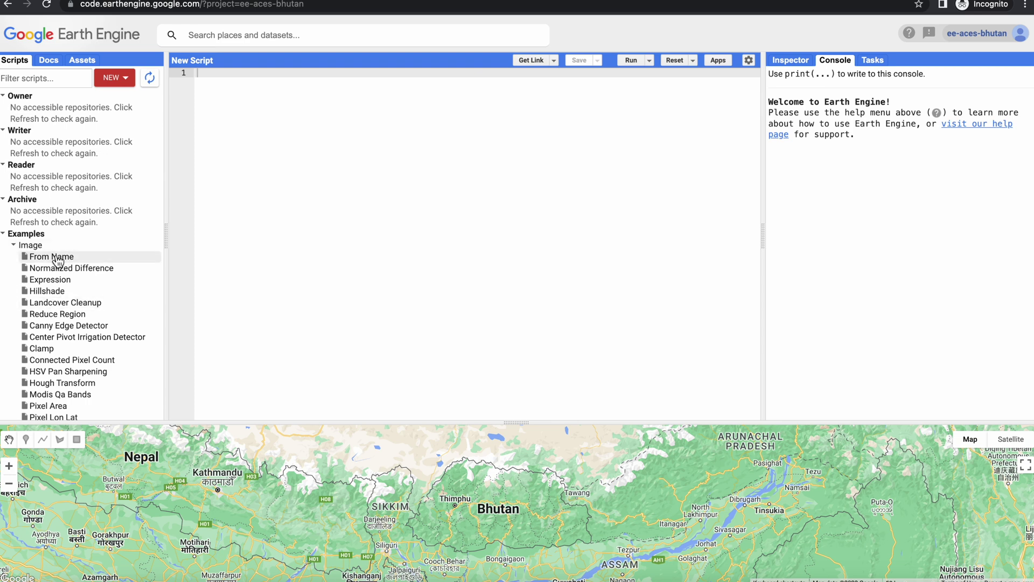
{"action": "left_click", "coordinate": [54, 245]}
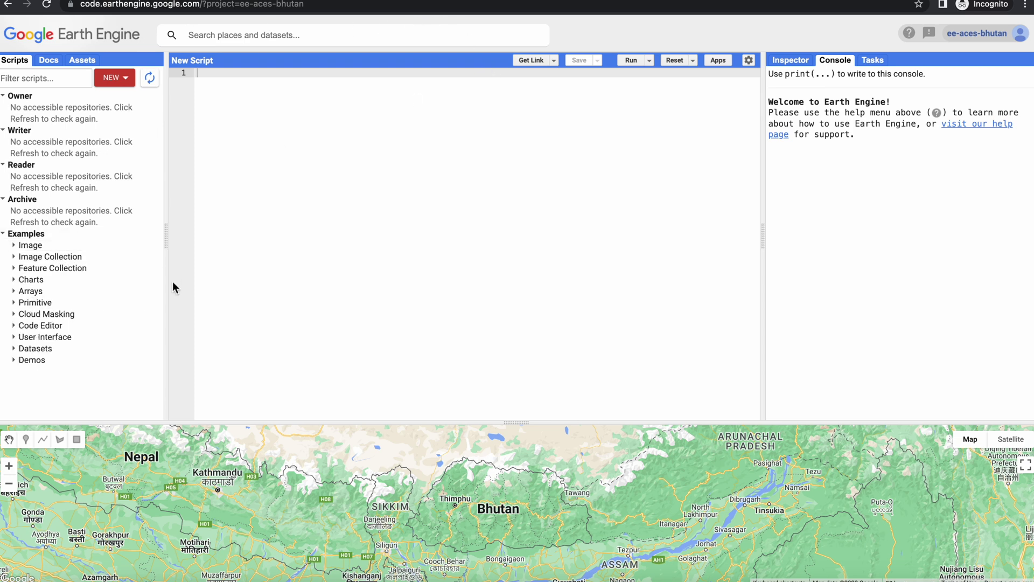
Run print('Hello World!') to print Hello World!, then view the Tasks and Inspector tabs.
{"action": "type", "text": "print('"}
{"action": "type", "text": "Hello WOrl"}
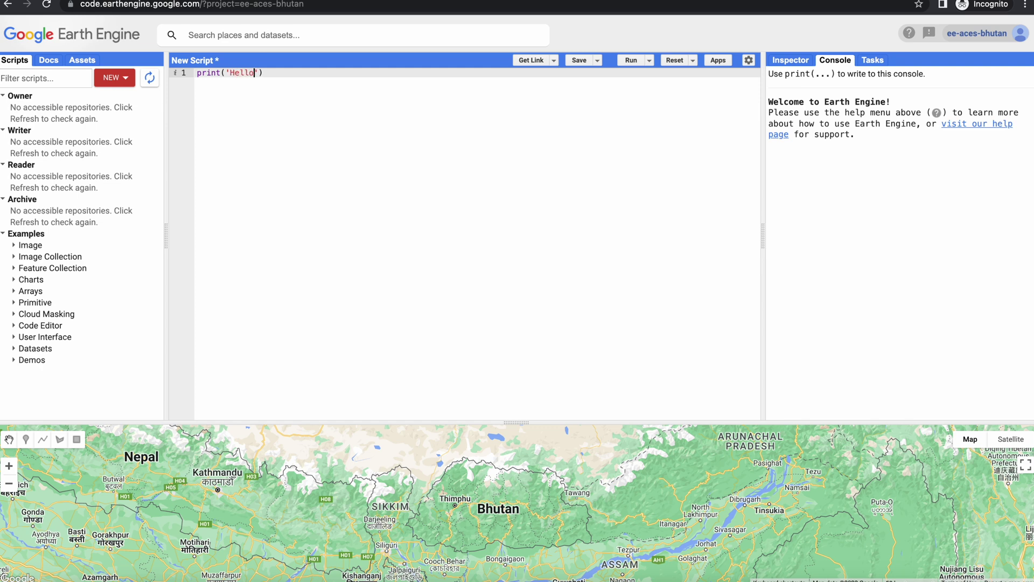
{"action": "key", "text": "BackSpace"}
{"action": "key", "text": "BackSpace"}
{"action": "key", "text": "BackSpace"}
{"action": "type", "text": "orld!"}
{"action": "left_click_drag", "start_coordinate": [763, 82], "coordinate": [668, 82]}
{"action": "left_click", "coordinate": [536, 60]}
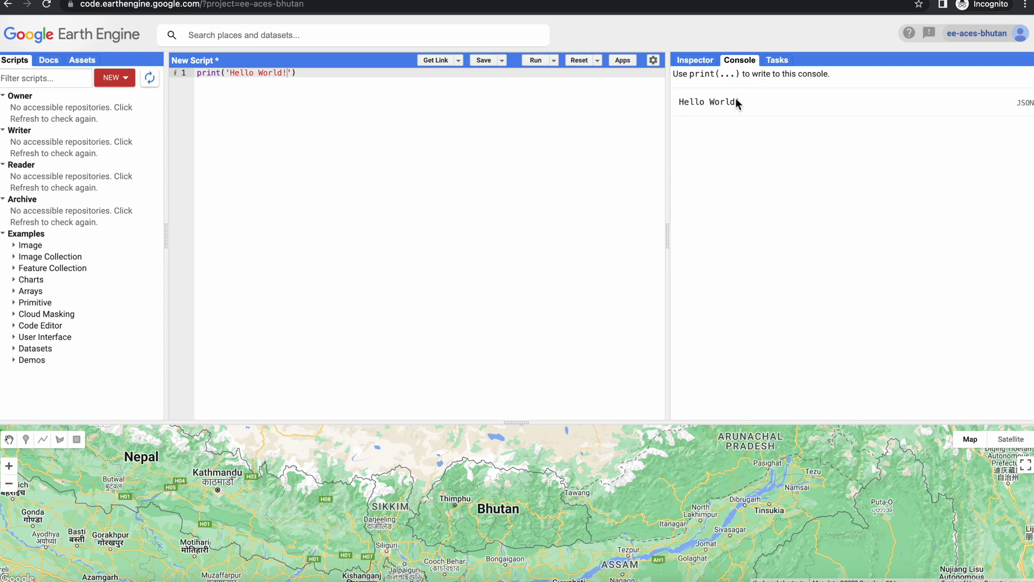
{"action": "left_click", "coordinate": [779, 62]}
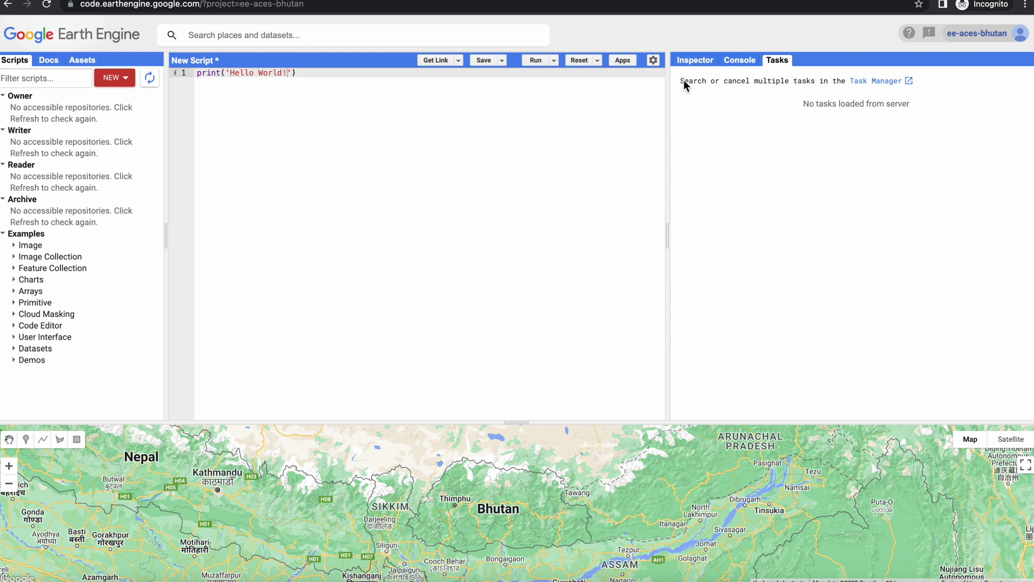
{"action": "left_click", "coordinate": [703, 63]}
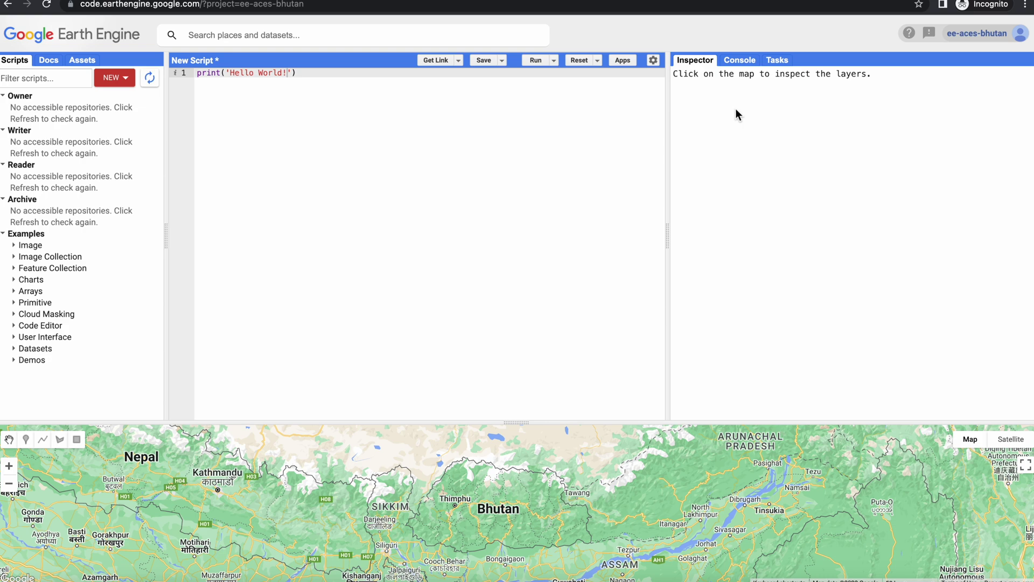
Revisit the Navigating GEE slide, then return to the Code Editor.
{"action": "left_click", "coordinate": [401, 147]}
{"action": "key", "text": "ctrl+Tab"}
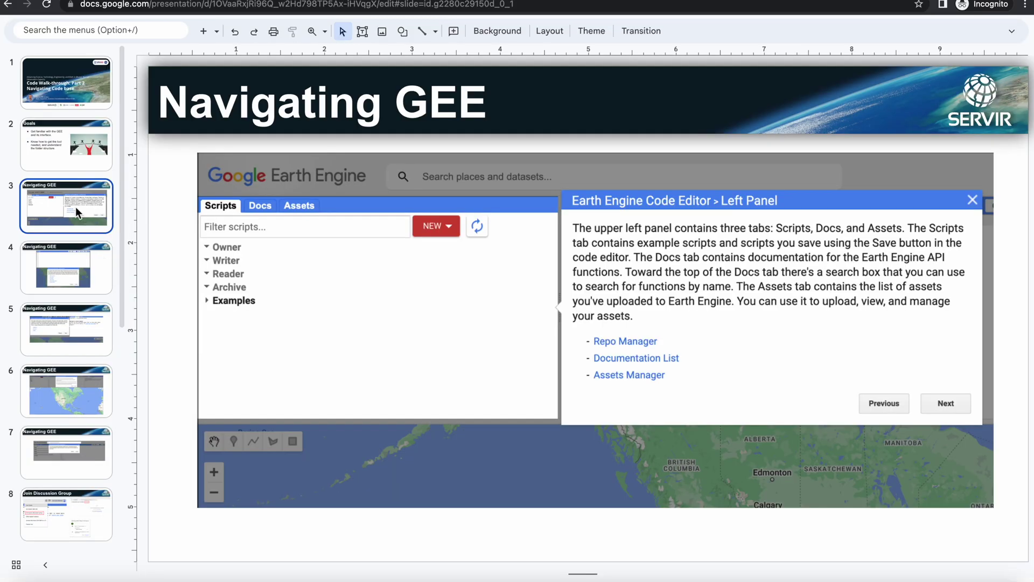
{"action": "key", "text": "Down"}
{"action": "key", "text": "Up"}
{"action": "key", "text": "ctrl+Tab"}
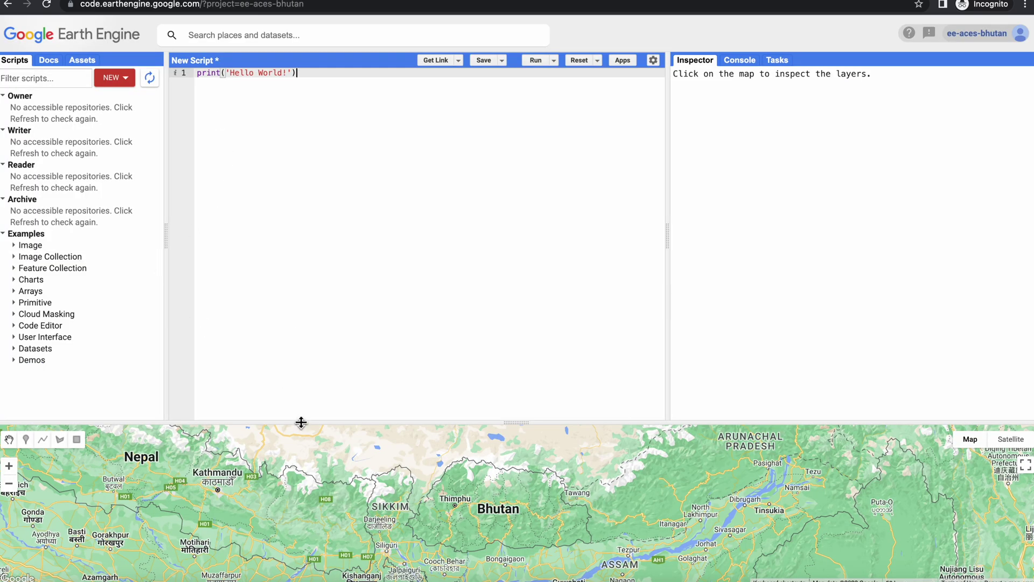
Resize the map panel, collapse Image examples, and expand the Demos and User Interface folders.
{"action": "left_click_drag", "start_coordinate": [300, 422], "coordinate": [321, 270]}
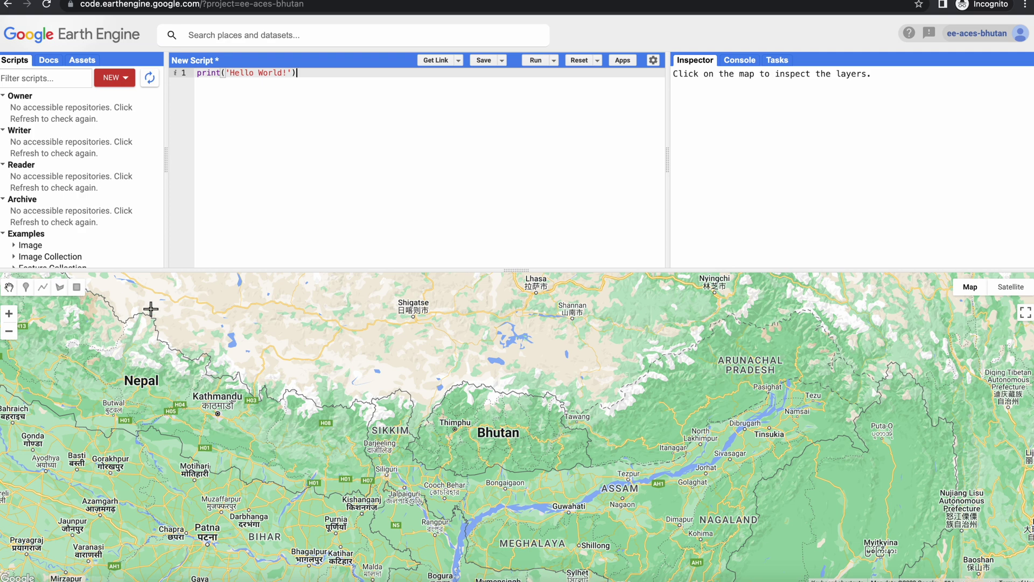
{"action": "left_click_drag", "start_coordinate": [282, 270], "coordinate": [289, 193]}
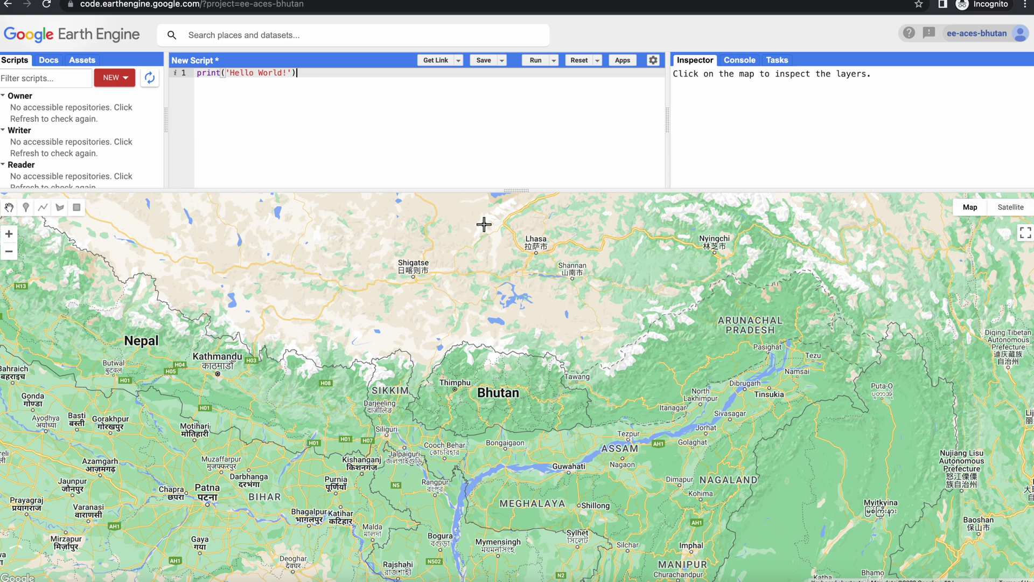
{"action": "left_click_drag", "start_coordinate": [454, 194], "coordinate": [457, 435]}
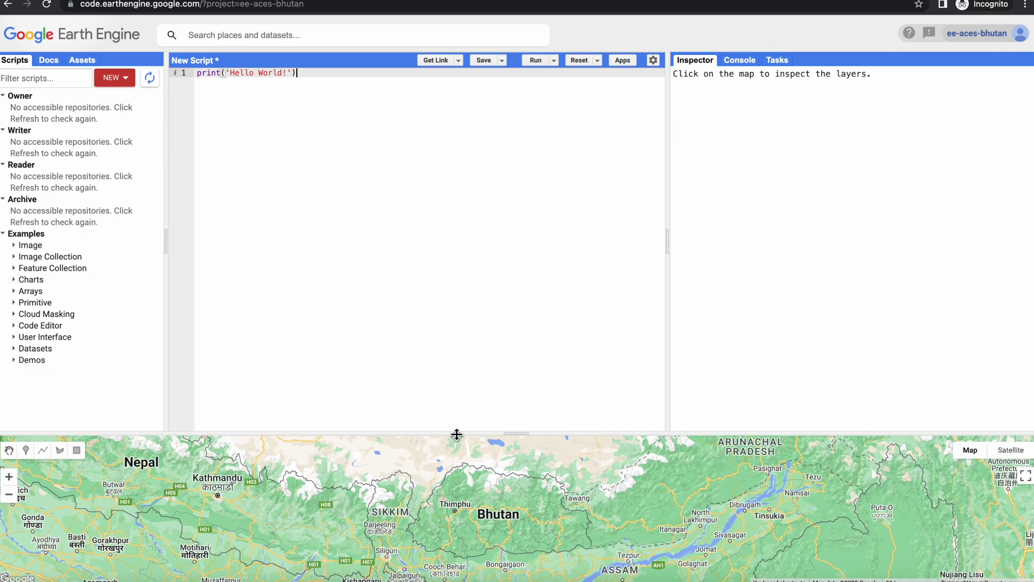
{"action": "left_click", "coordinate": [31, 245]}
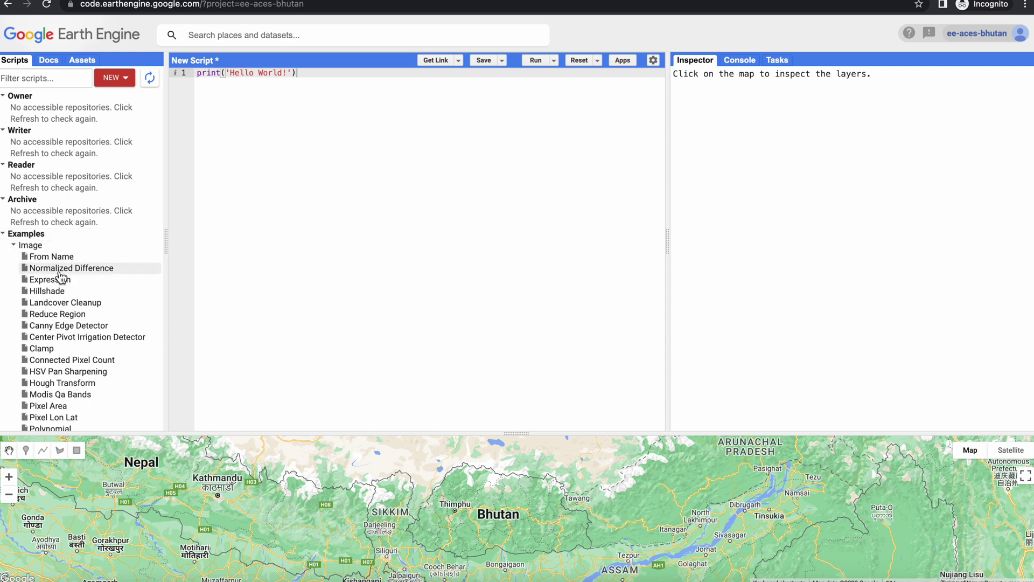
{"action": "left_click", "coordinate": [68, 246]}
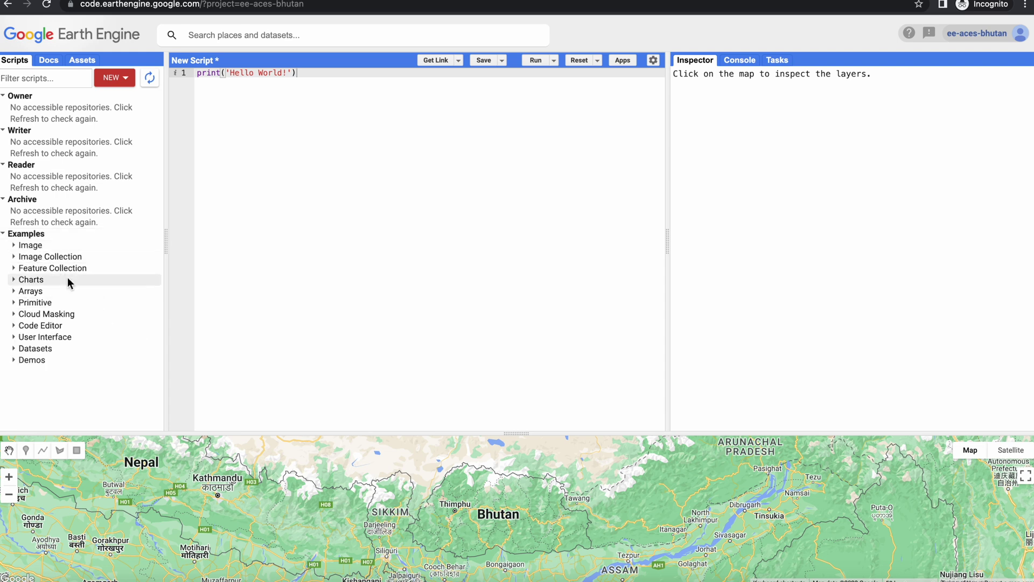
{"action": "left_click", "coordinate": [65, 361]}
{"action": "scroll", "coordinate": [64, 366], "scroll_direction": "down", "scroll_amount": 1}
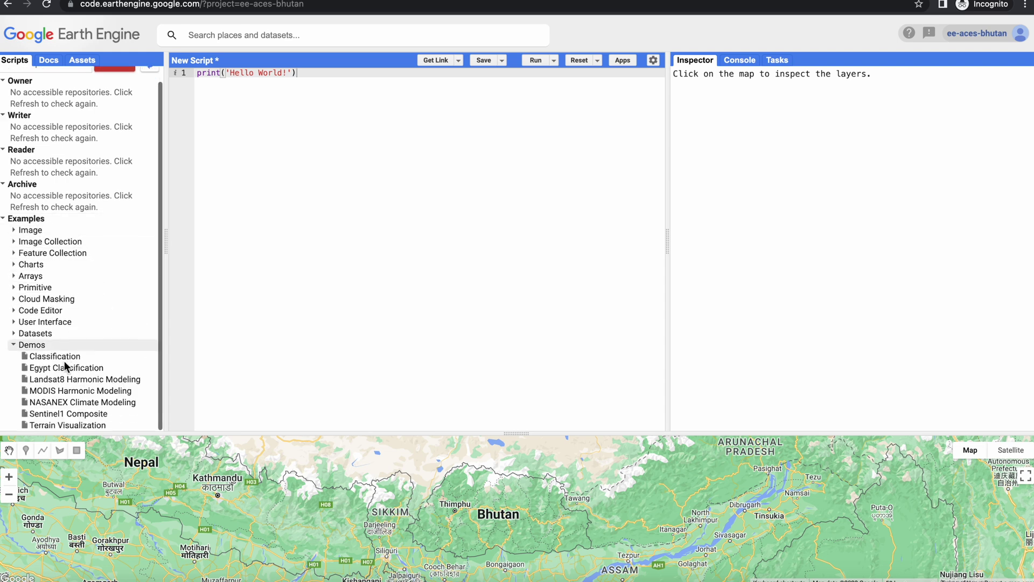
{"action": "left_click", "coordinate": [55, 323]}
Load the Airstrip Thumbnails example, abandoning the unsaved script, and run it.
{"action": "left_click", "coordinate": [64, 333]}
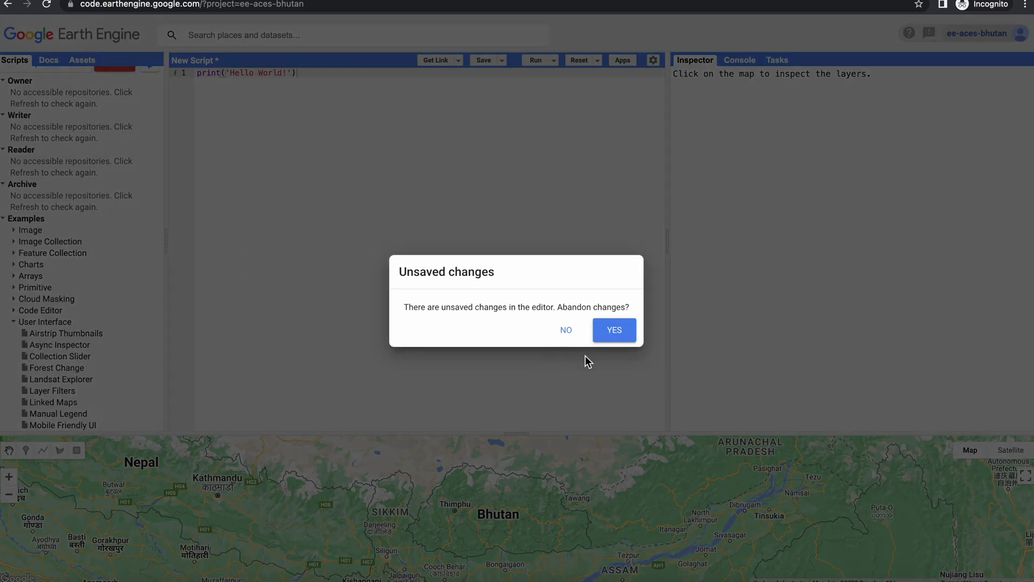
{"action": "left_click", "coordinate": [611, 329]}
{"action": "left_click", "coordinate": [535, 60]}
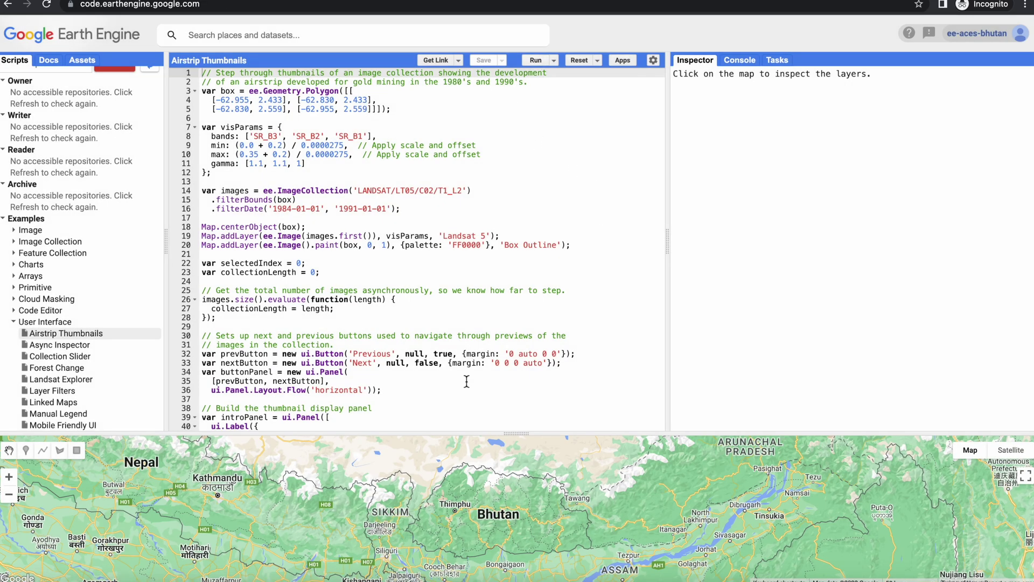
Enlarge the map, toggle the Landsat 5 layer off and on, and restore the code panels.
{"action": "left_click_drag", "start_coordinate": [454, 435], "coordinate": [480, 18]}
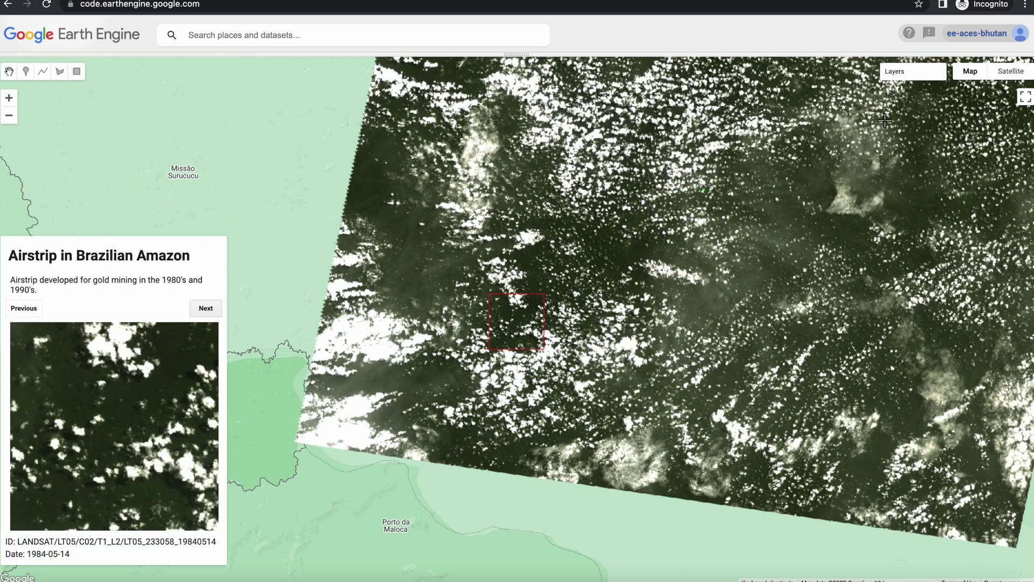
{"action": "mouse_move", "coordinate": [899, 94]}
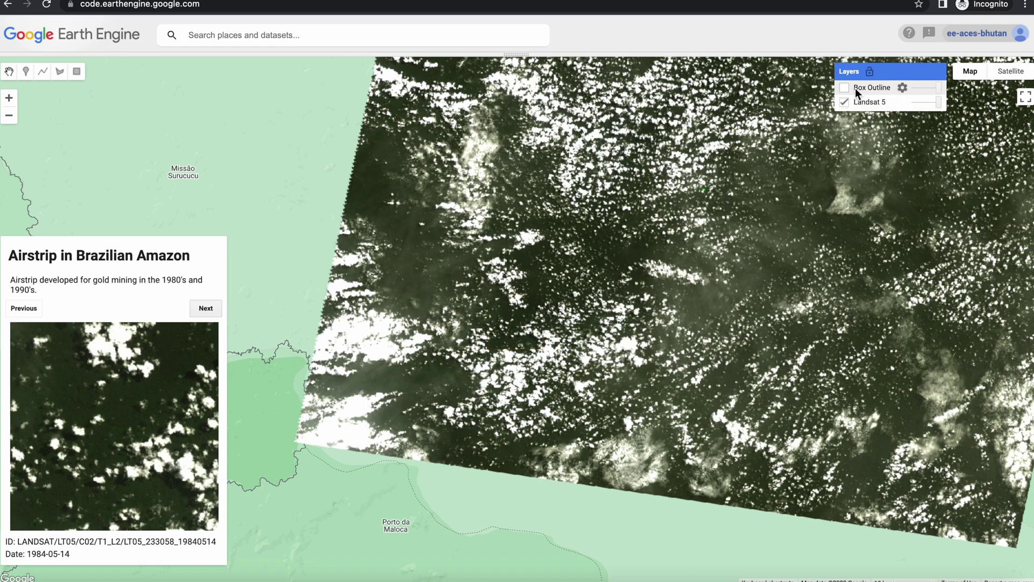
{"action": "left_click", "coordinate": [857, 106]}
{"action": "left_click", "coordinate": [858, 106]}
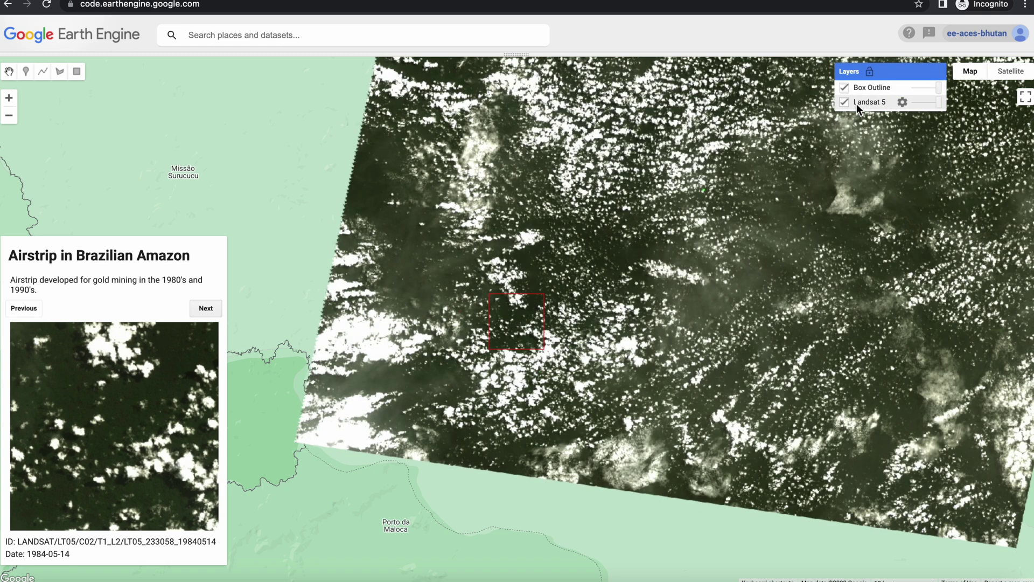
{"action": "left_click", "coordinate": [528, 56]}
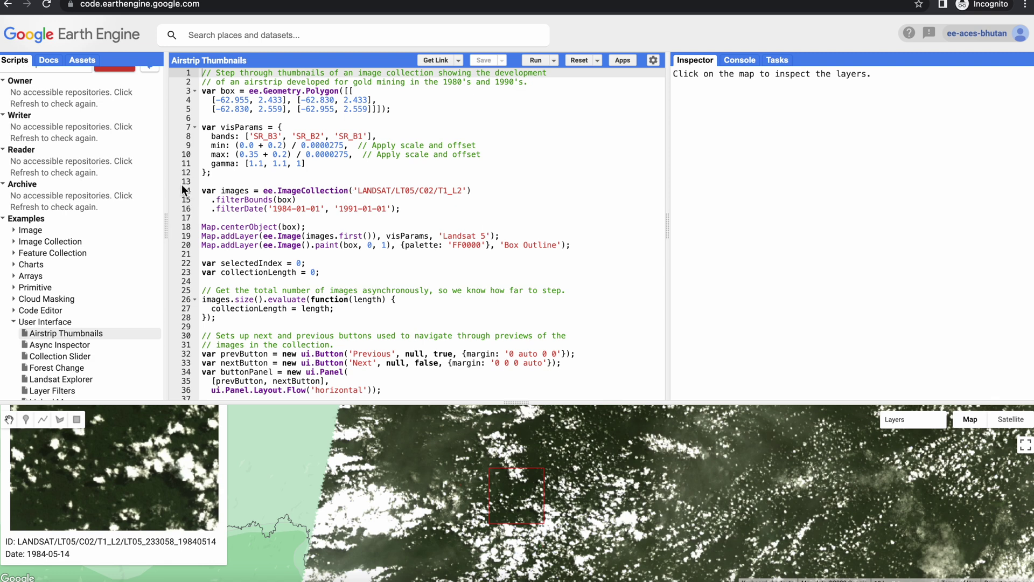
{"action": "left_click", "coordinate": [261, 37]}
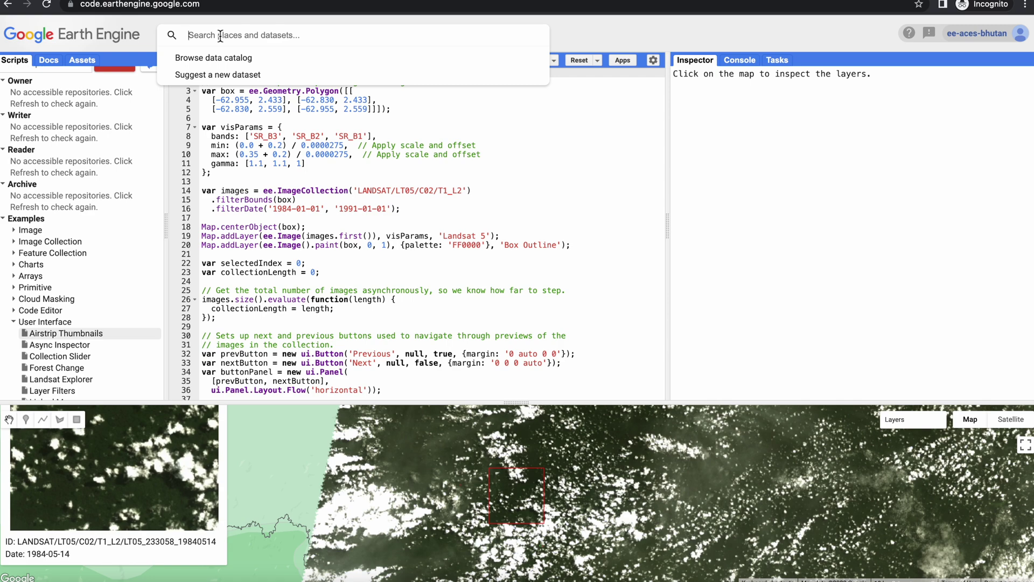
Search 'bhutan' and centre the map on Bhutan.
{"action": "type", "text": "bhu"}
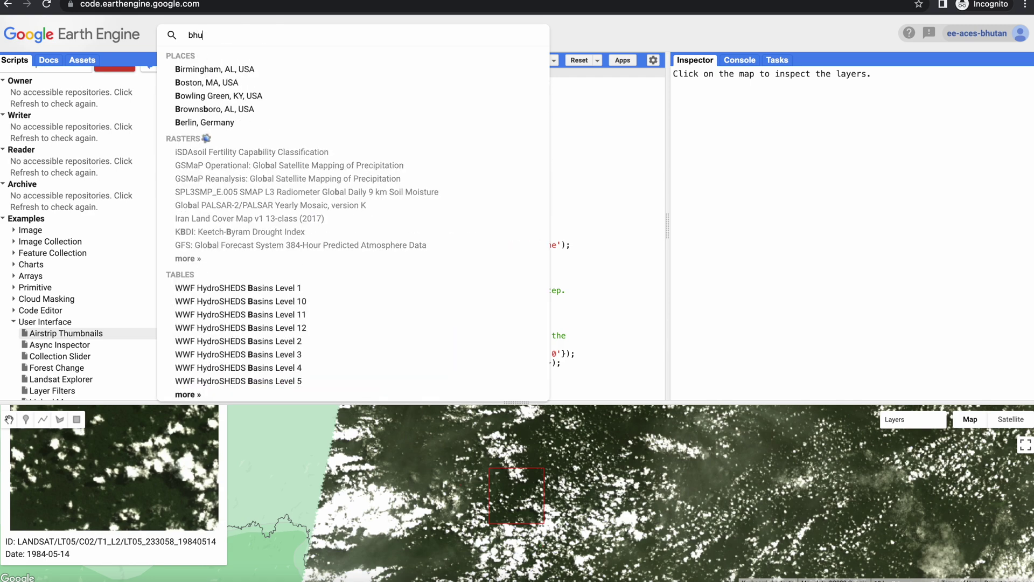
{"action": "type", "text": "tan"}
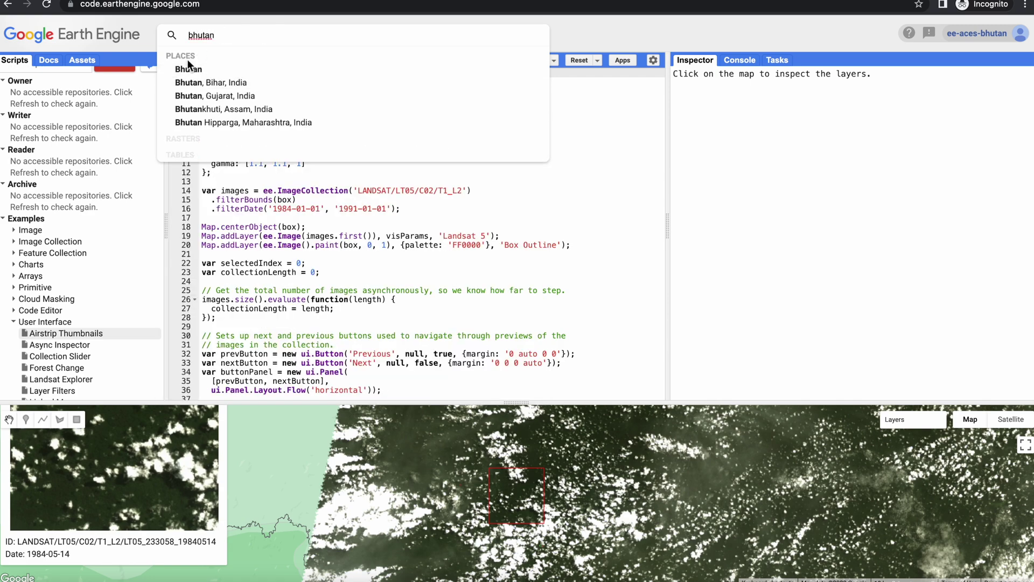
{"action": "left_click", "coordinate": [211, 64]}
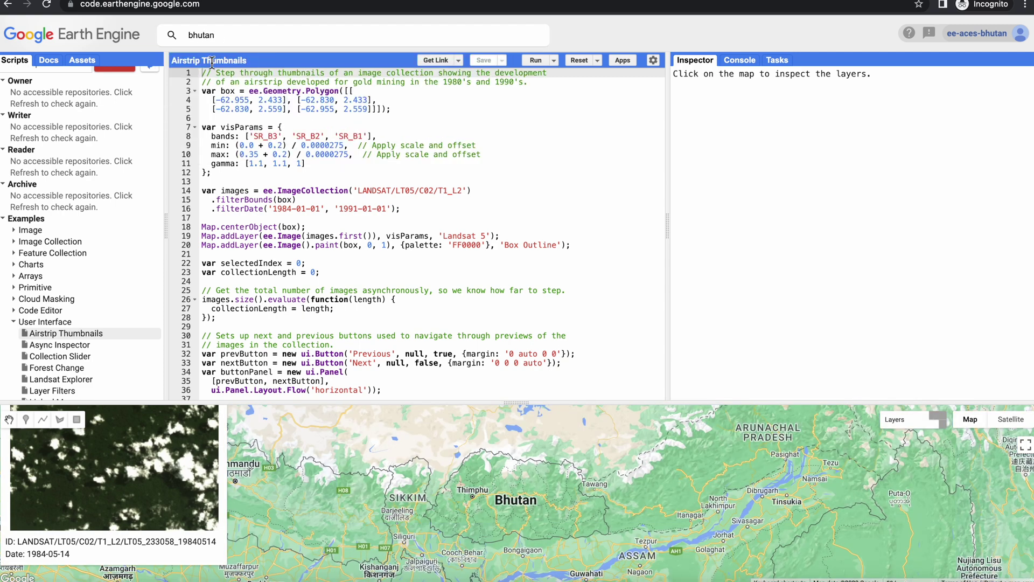
{"action": "left_click_drag", "start_coordinate": [459, 405], "coordinate": [460, 338]}
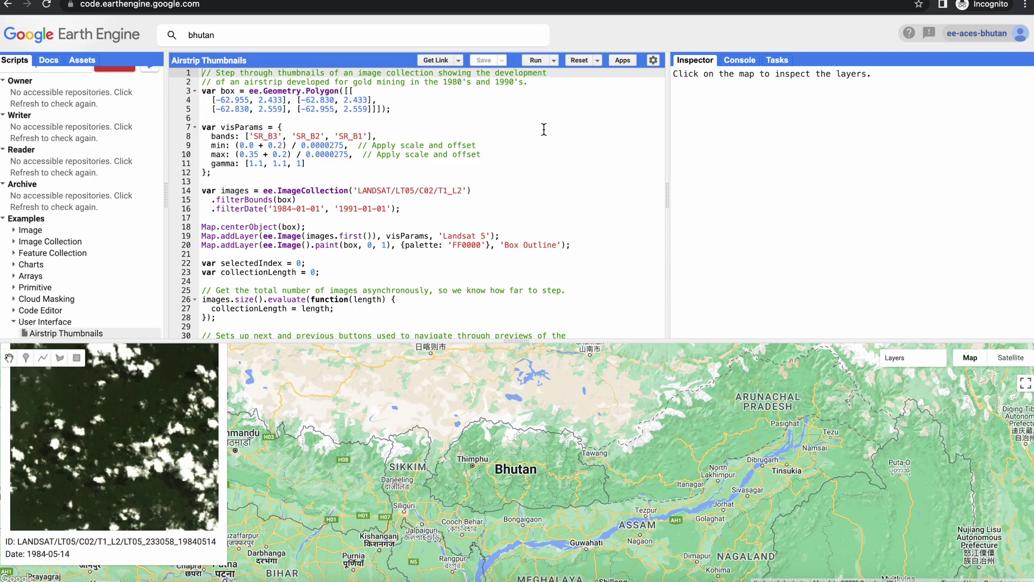
Search 'landsat' and open all matching raster datasets in the Data Catalog.
{"action": "left_click", "coordinate": [345, 36]}
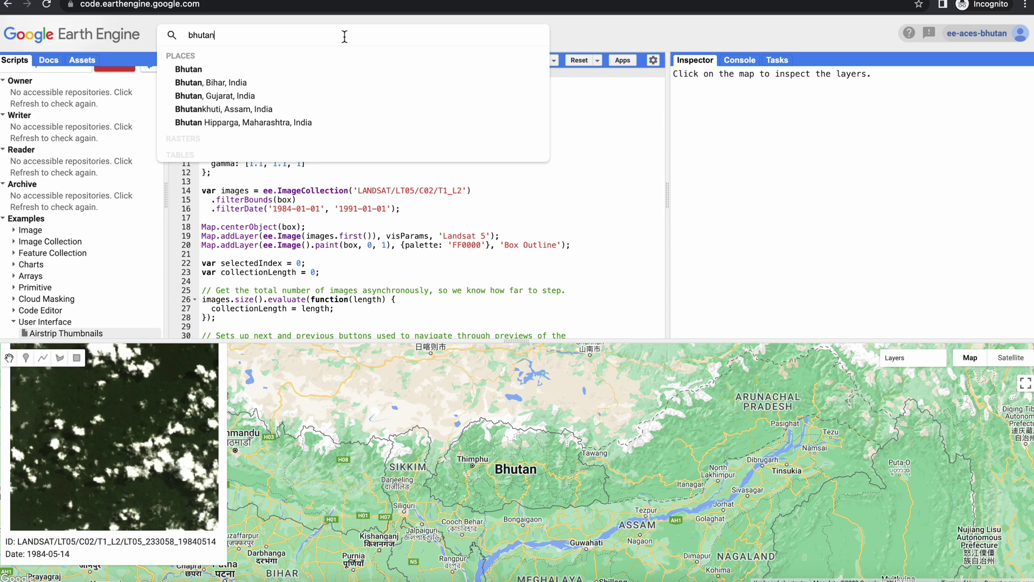
{"action": "key", "text": "super+a"}
{"action": "type", "text": "landsat"}
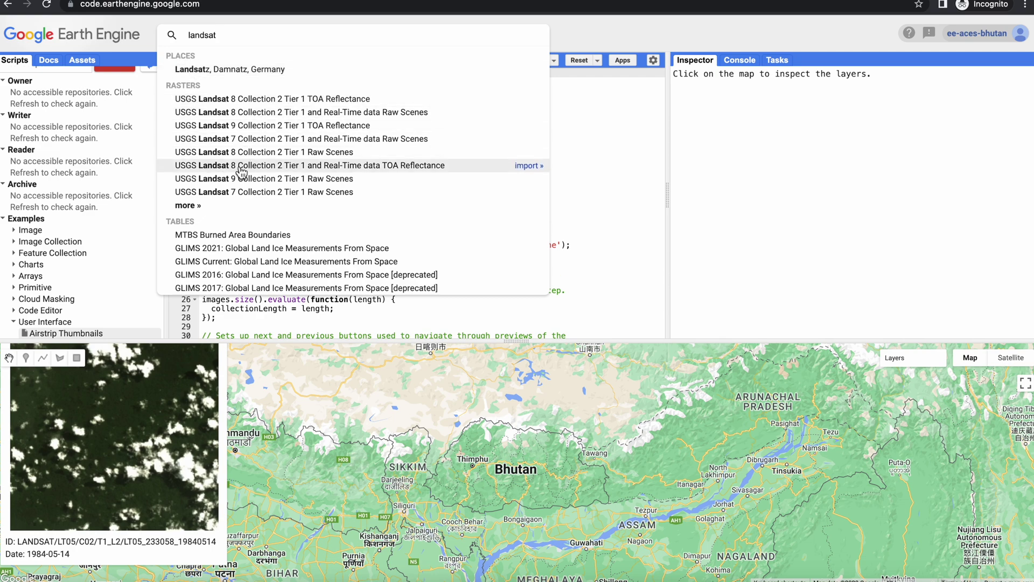
{"action": "left_click", "coordinate": [189, 207]}
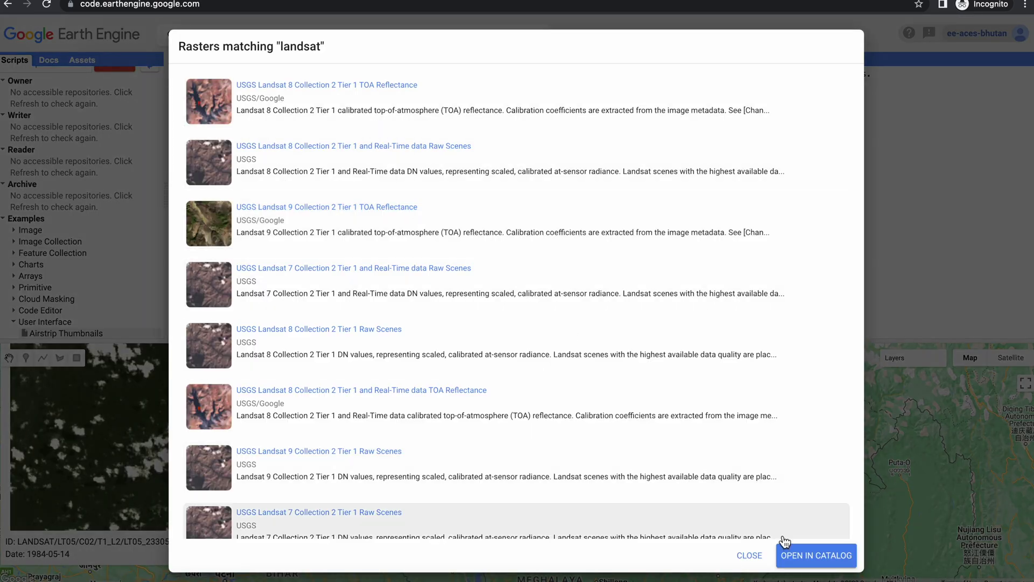
{"action": "left_click", "coordinate": [817, 556]}
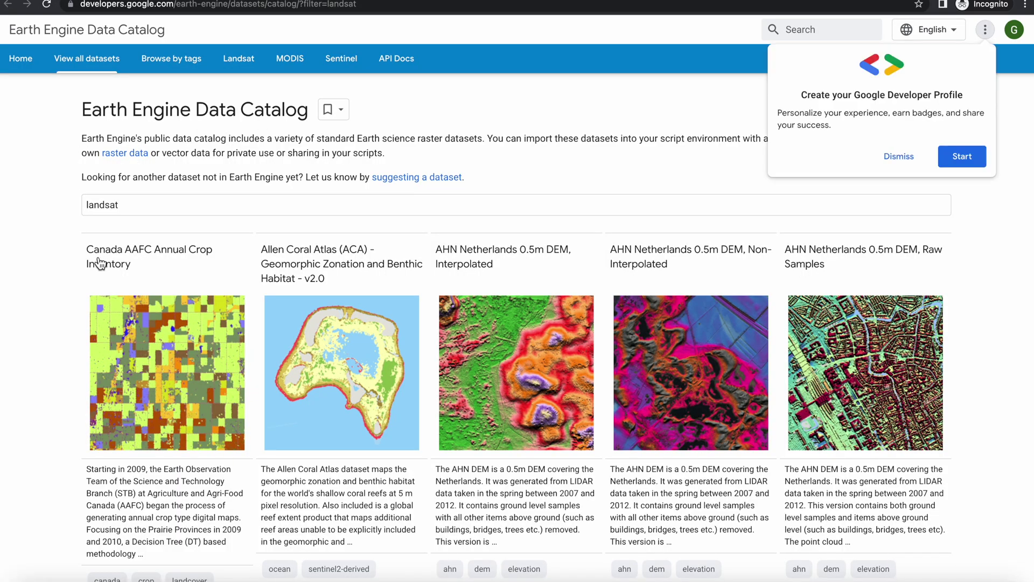
Browse the landsat results and open the Canada AAFC Annual Crop Inventory dataset page.
{"action": "scroll", "coordinate": [95, 253], "scroll_direction": "down", "scroll_amount": 15}
{"action": "scroll", "coordinate": [95, 253], "scroll_direction": "up", "scroll_amount": 15}
{"action": "scroll", "coordinate": [97, 256], "scroll_direction": "down", "scroll_amount": 8}
{"action": "scroll", "coordinate": [98, 258], "scroll_direction": "down", "scroll_amount": 10}
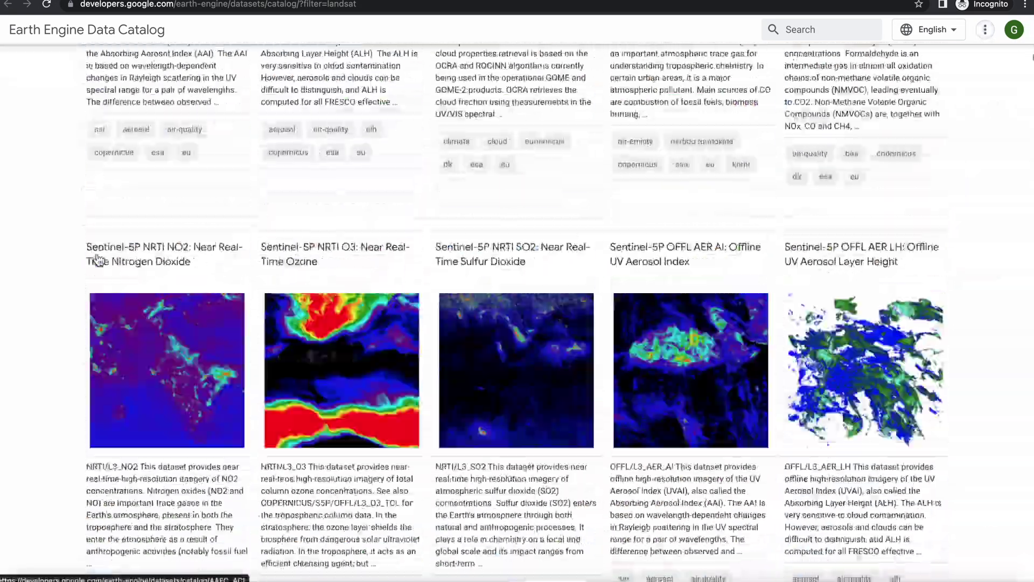
{"action": "scroll", "coordinate": [98, 258], "scroll_direction": "up", "scroll_amount": 5}
{"action": "scroll", "coordinate": [99, 257], "scroll_direction": "up", "scroll_amount": 10}
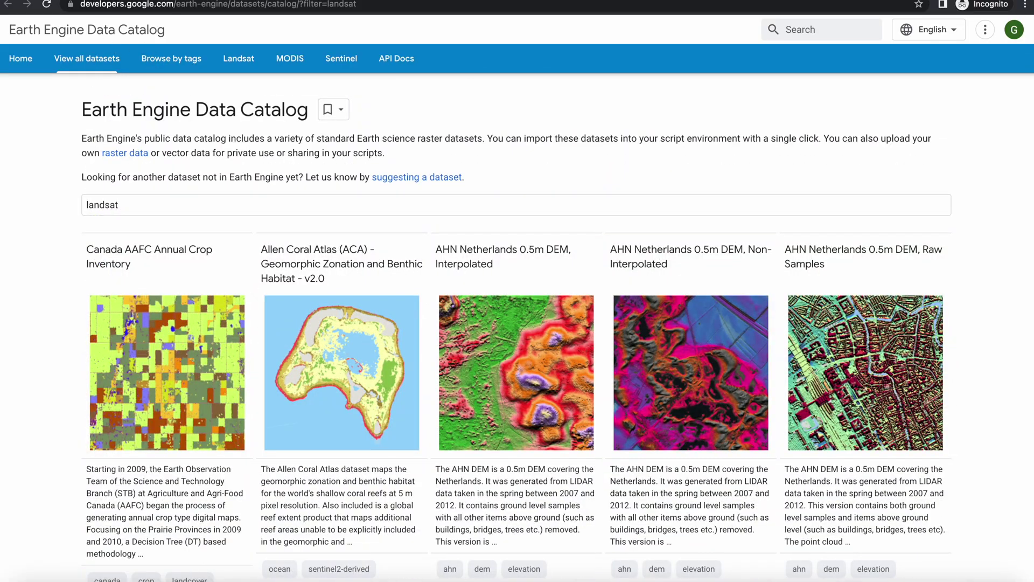
{"action": "scroll", "coordinate": [167, 368], "scroll_direction": "down", "scroll_amount": 4}
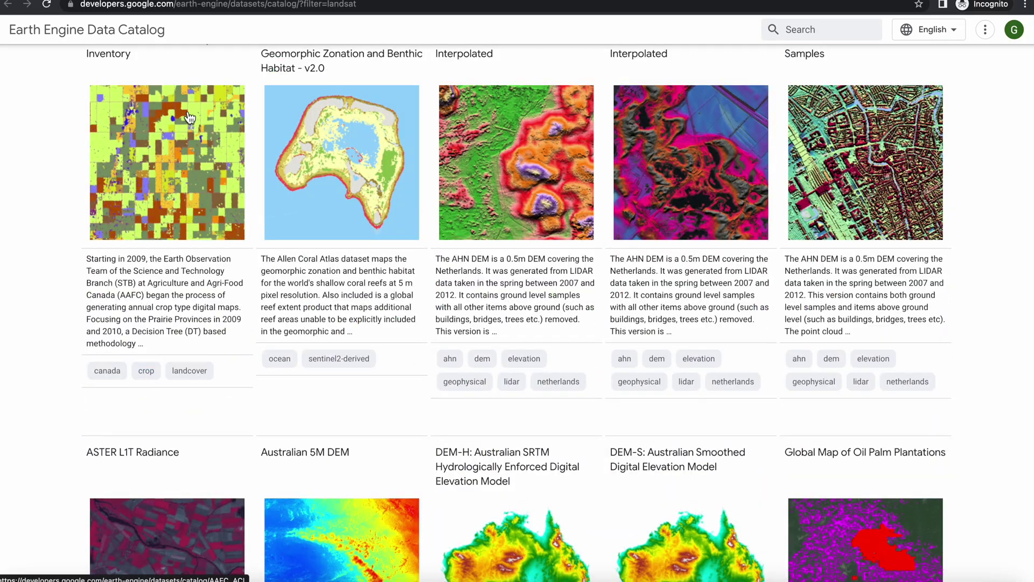
{"action": "scroll", "coordinate": [171, 215], "scroll_direction": "up", "scroll_amount": 2}
{"action": "left_click", "coordinate": [121, 186]}
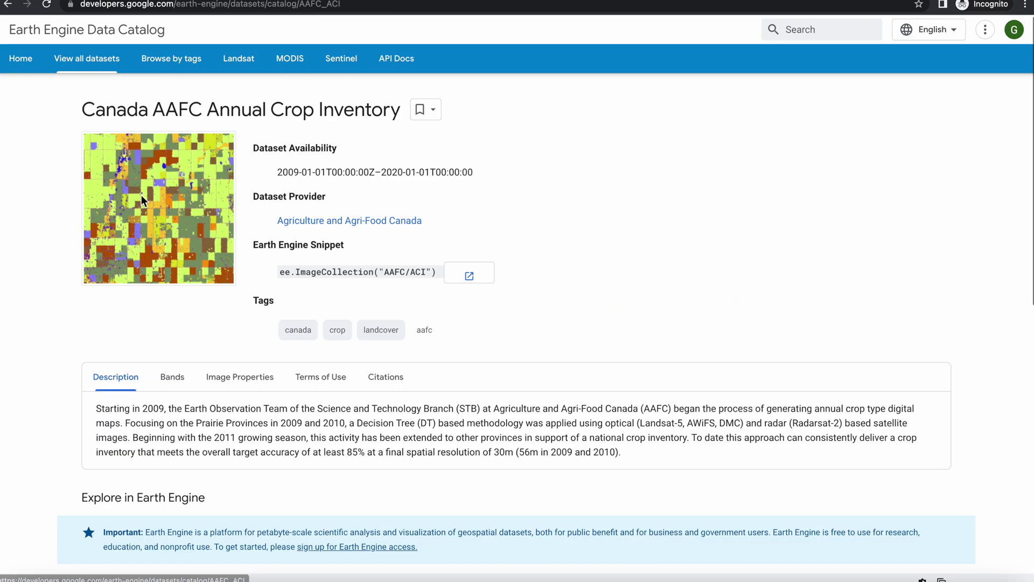
Try opening its sample code in the Code Editor, cancel the sign-up prompt, and leave the catalog.
{"action": "scroll", "coordinate": [221, 236], "scroll_direction": "down", "scroll_amount": 3}
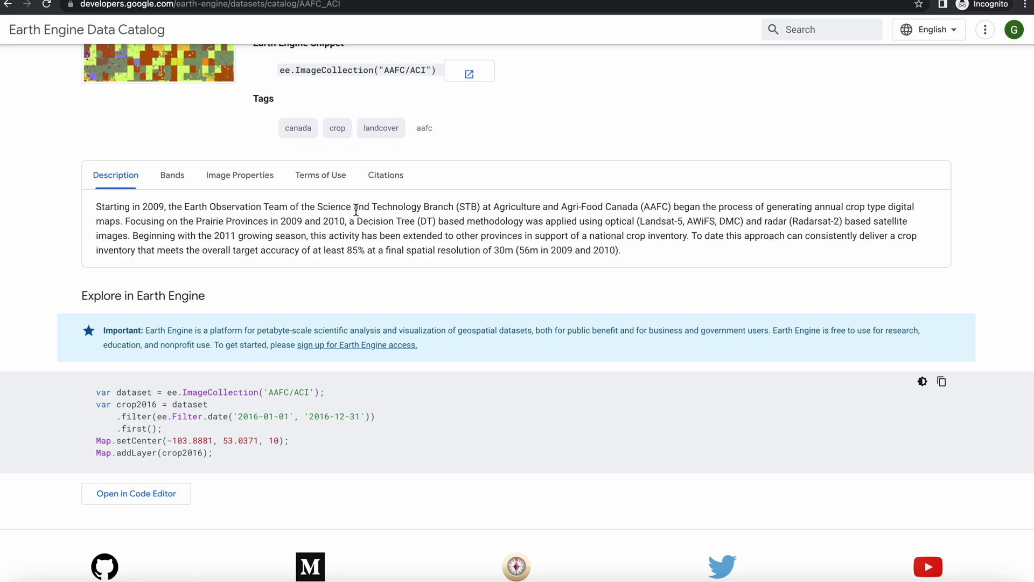
{"action": "left_click", "coordinate": [155, 500]}
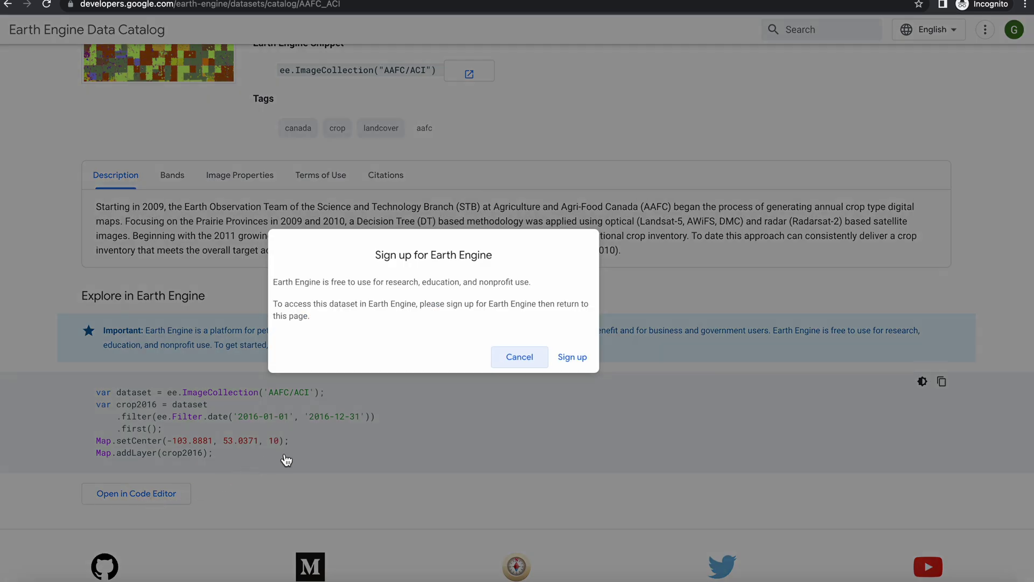
{"action": "left_click", "coordinate": [541, 357]}
{"action": "scroll", "coordinate": [196, 136], "scroll_direction": "up", "scroll_amount": 4}
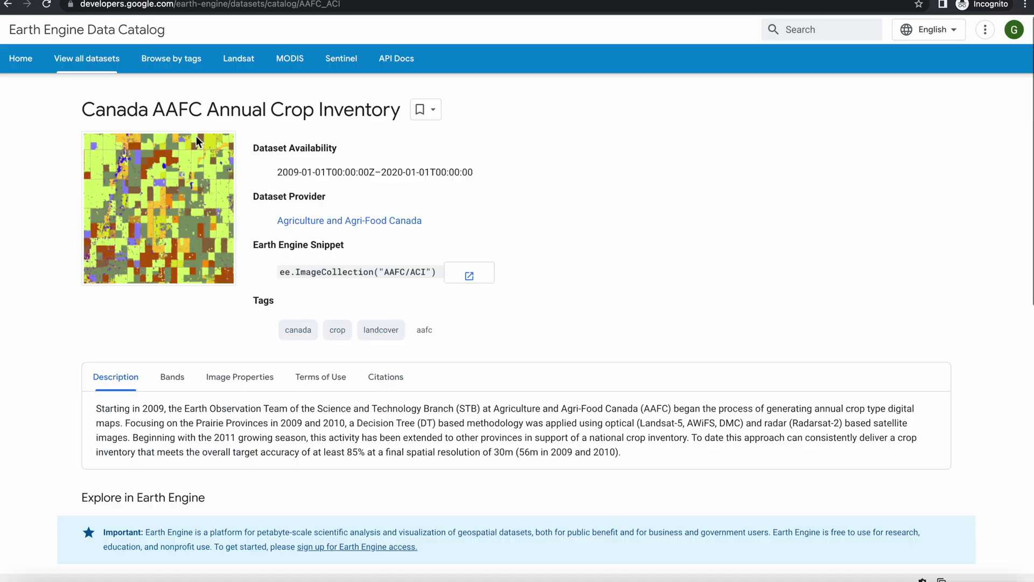
{"action": "key", "text": "ctrl+shift+Tab"}
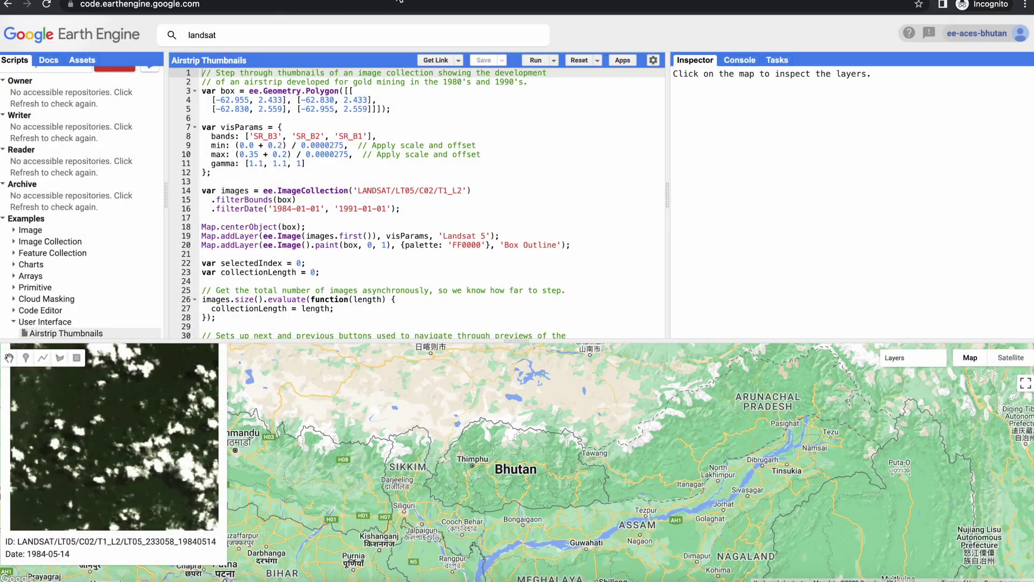
Step through slides 4–8: Editor Panel, Right Panel, UI Root, Search Box, Join Discussion Group.
{"action": "key", "text": "ctrl+shift+Tab"}
{"action": "left_click", "coordinate": [66, 286]}
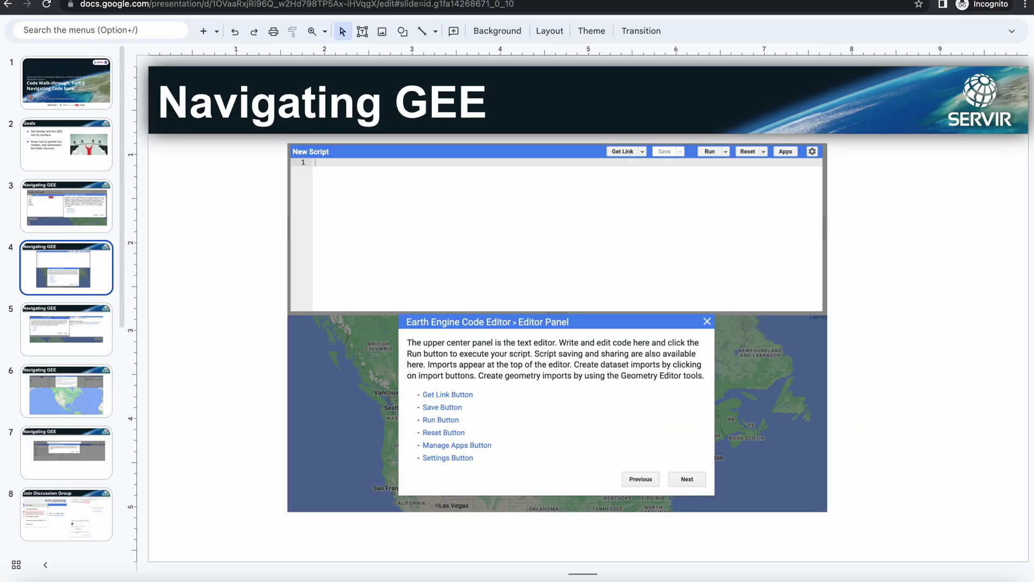
{"action": "left_click", "coordinate": [65, 329]}
{"action": "left_click", "coordinate": [66, 391]}
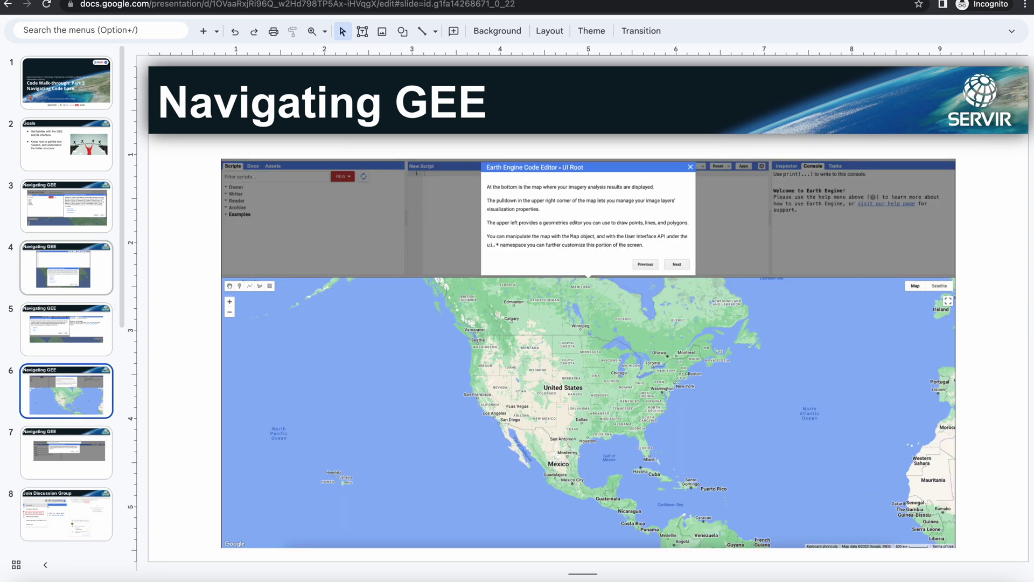
{"action": "left_click", "coordinate": [66, 453]}
{"action": "left_click", "coordinate": [66, 514]}
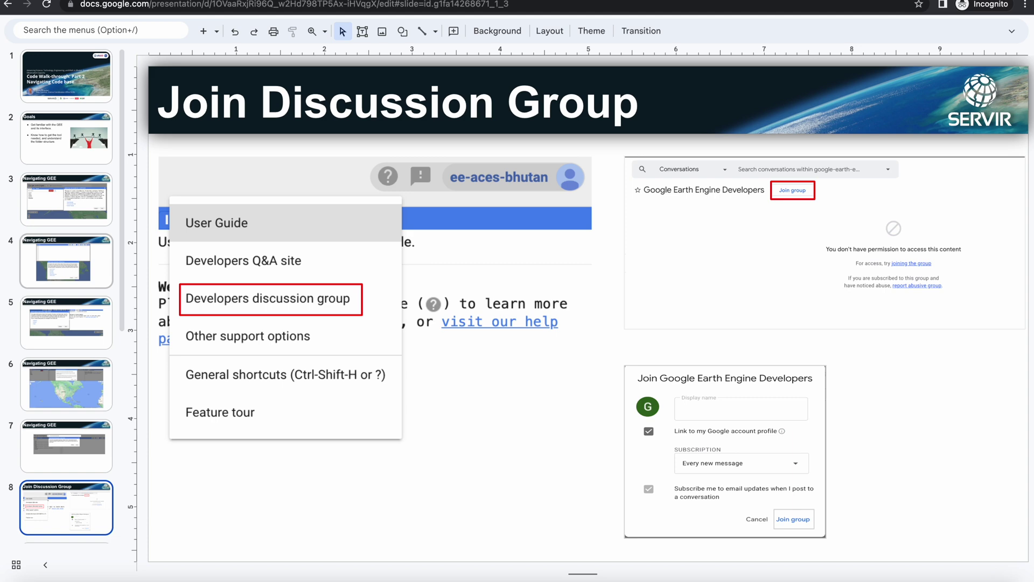
{"action": "scroll", "coordinate": [69, 271], "scroll_direction": "down", "scroll_amount": 4}
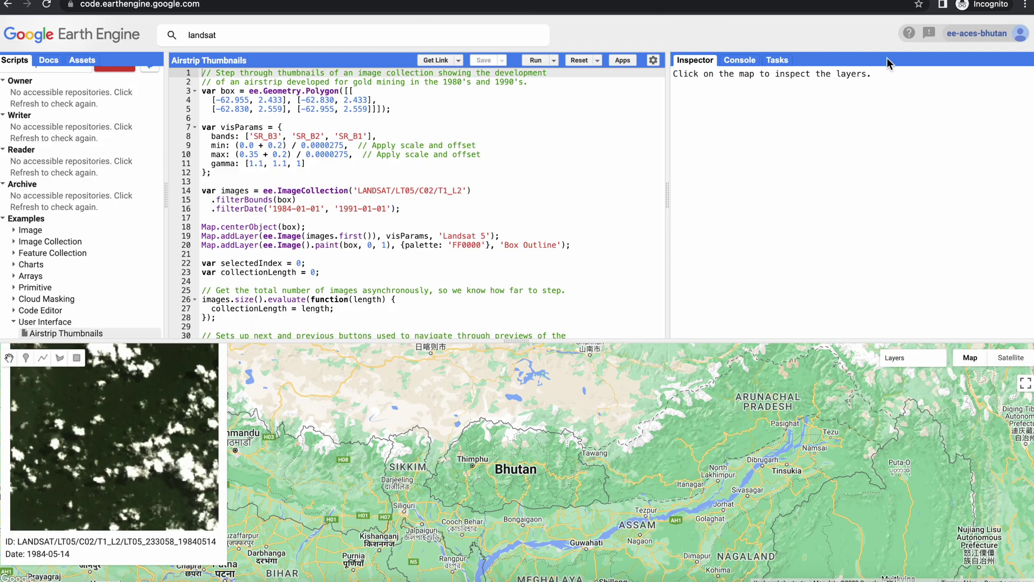
{"action": "left_click", "coordinate": [910, 35]}
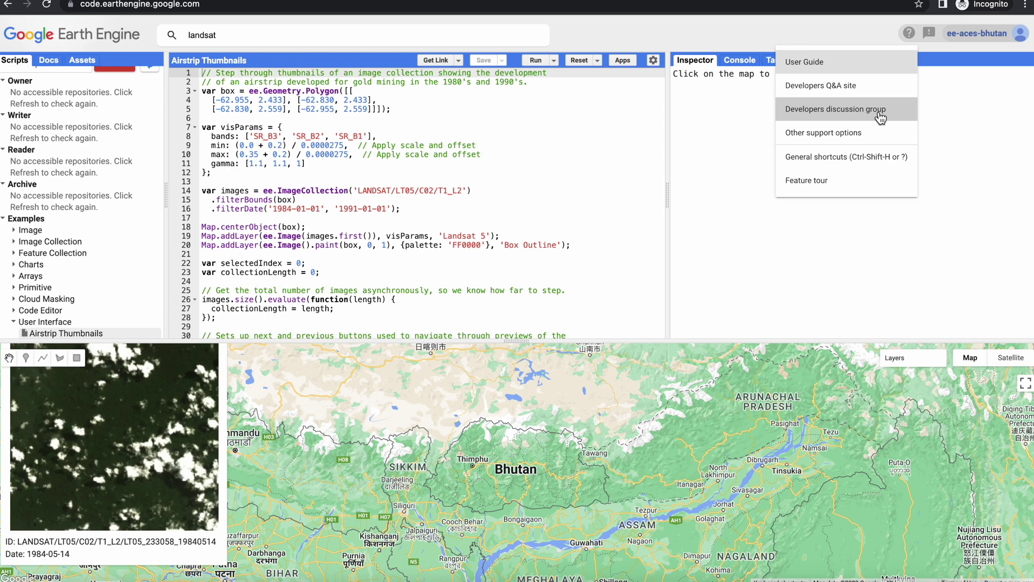
Choose Developers discussion group from the Code Editor help menu.
{"action": "left_click", "coordinate": [880, 114]}
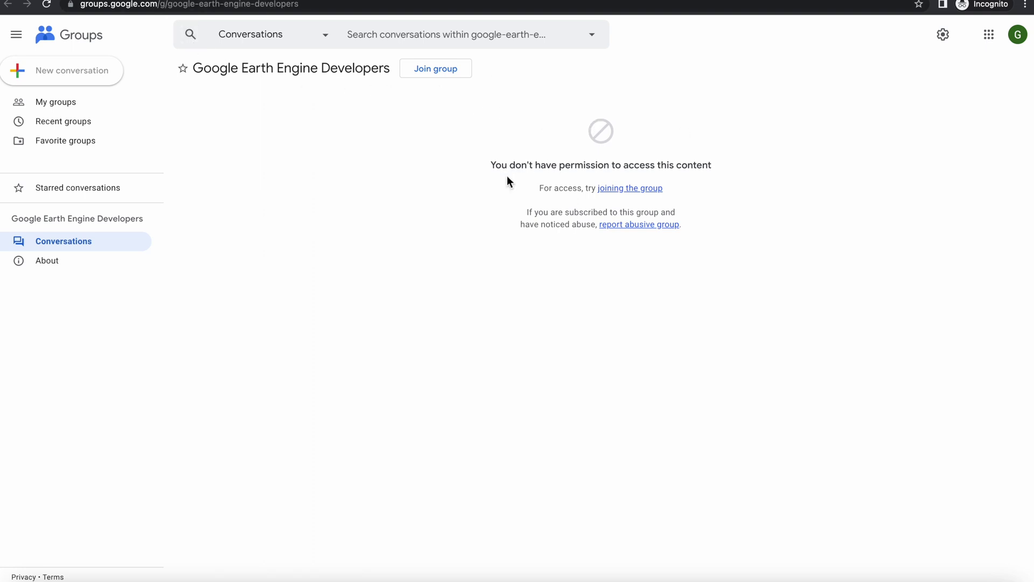
Point out the no-permission message, then join the Google Earth Engine Developers group.
{"action": "left_click_drag", "start_coordinate": [491, 164], "coordinate": [710, 167]}
{"action": "left_click", "coordinate": [461, 110]}
{"action": "left_click", "coordinate": [447, 80]}
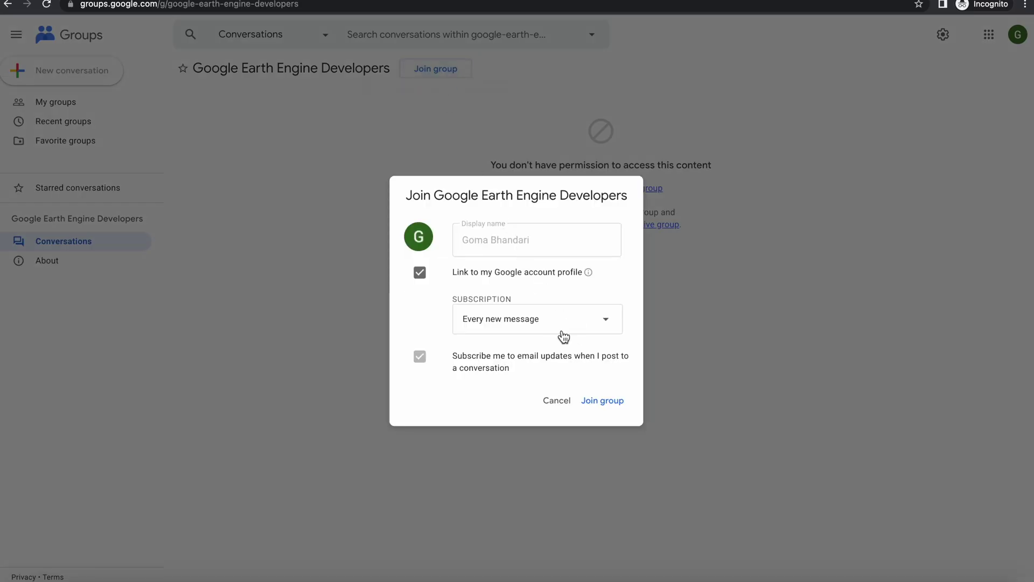
{"action": "left_click", "coordinate": [614, 404]}
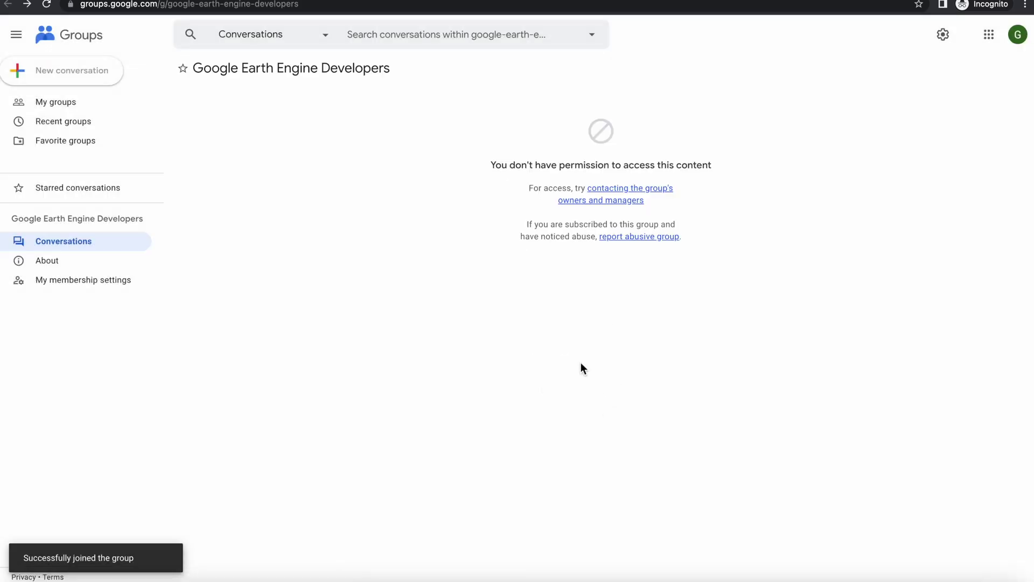
Scroll through the group's now-visible conversation list.
{"action": "scroll", "coordinate": [425, 355], "scroll_direction": "down", "scroll_amount": 9}
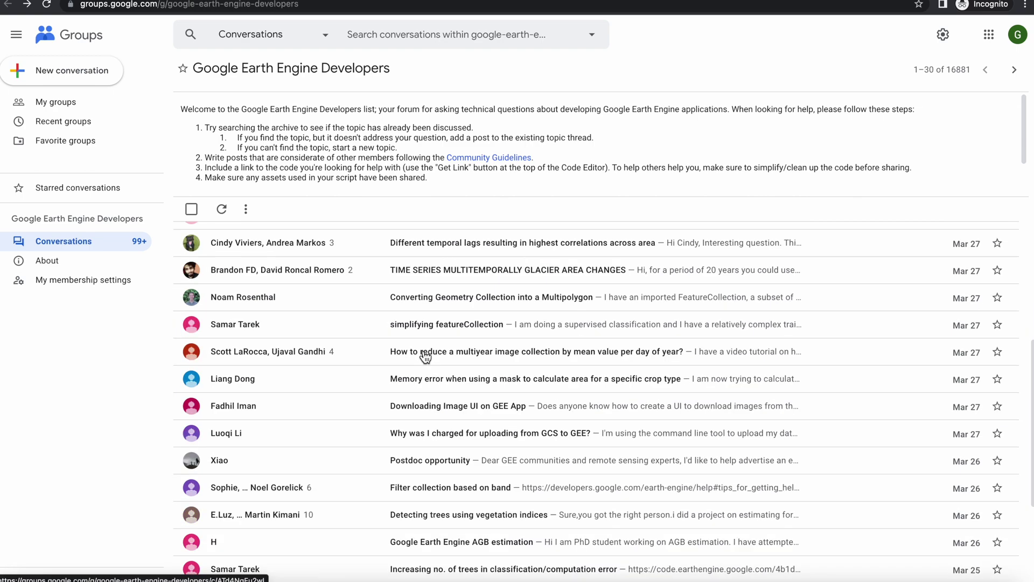
{"action": "scroll", "coordinate": [423, 354], "scroll_direction": "up", "scroll_amount": 9}
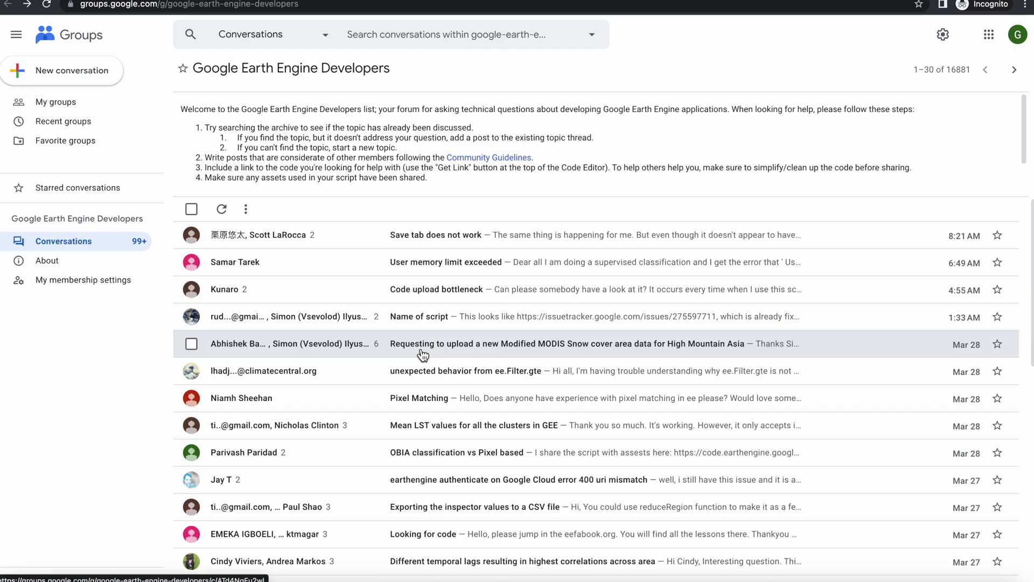
{"action": "scroll", "coordinate": [423, 354], "scroll_direction": "down", "scroll_amount": 9}
{"action": "scroll", "coordinate": [423, 355], "scroll_direction": "up", "scroll_amount": 9}
{"action": "scroll", "coordinate": [423, 355], "scroll_direction": "down", "scroll_amount": 3}
{"action": "scroll", "coordinate": [423, 354], "scroll_direction": "up", "scroll_amount": 3}
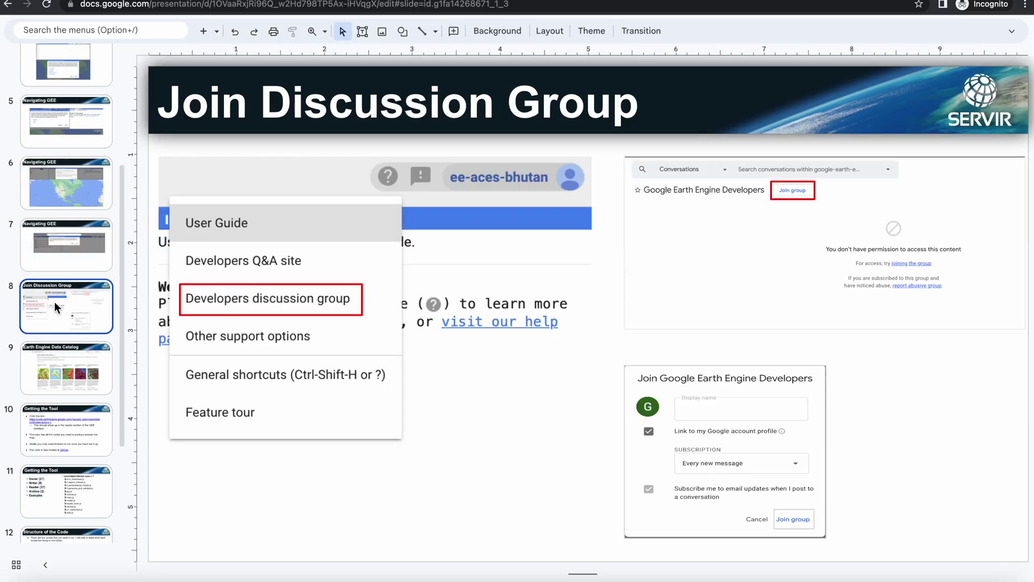
Advance to slide 10 'Getting the Tool' and follow its code.earthengine.google.com repository link.
{"action": "key", "text": "Down"}
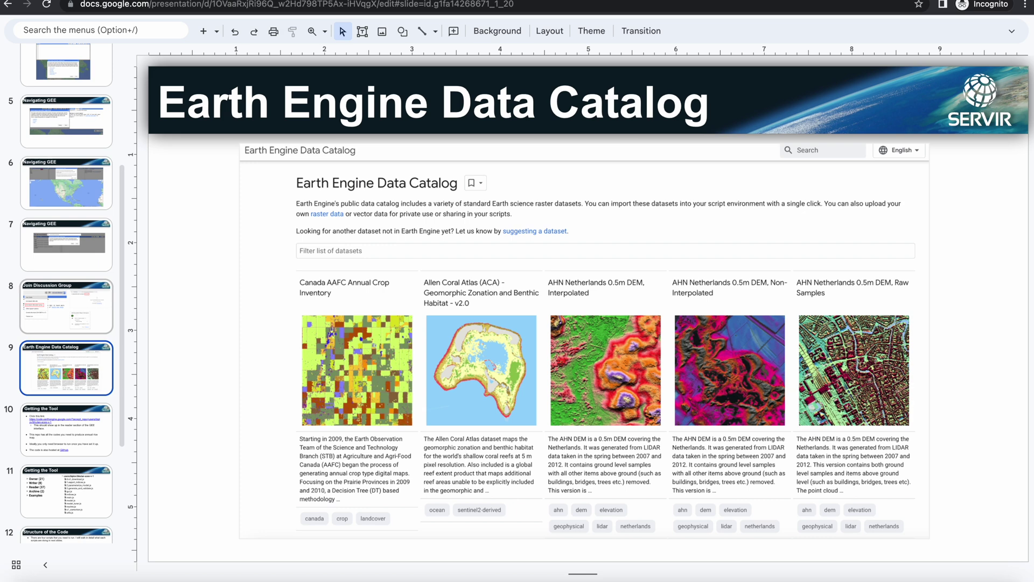
{"action": "key", "text": "Down"}
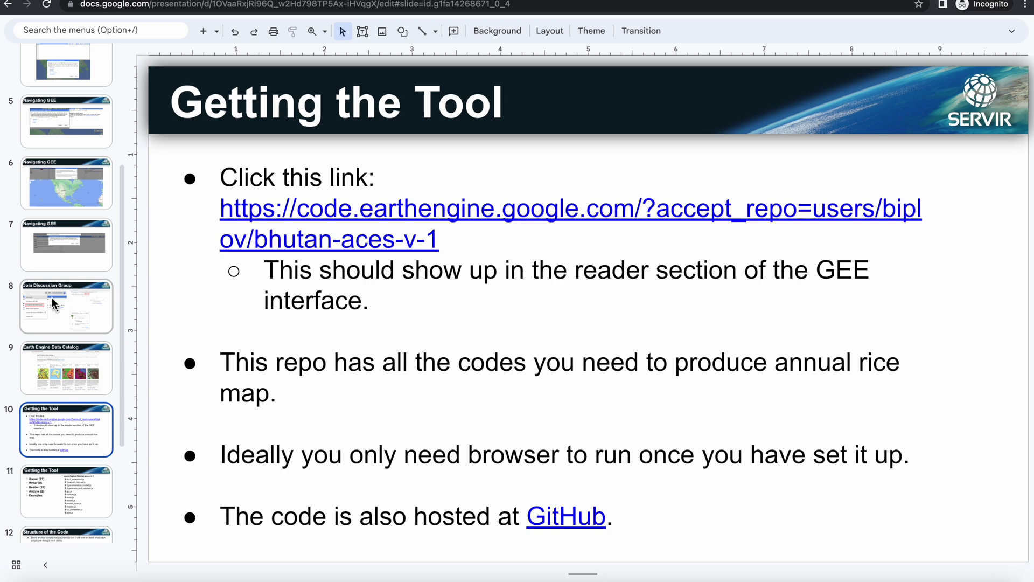
{"action": "scroll", "coordinate": [65, 324], "scroll_direction": "down", "scroll_amount": 5}
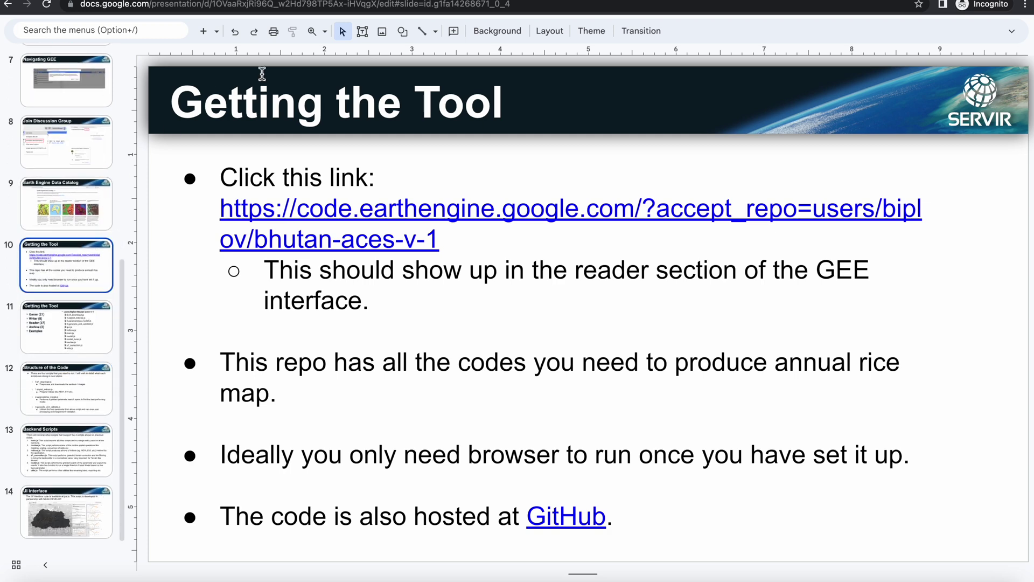
{"action": "left_click", "coordinate": [378, 214]}
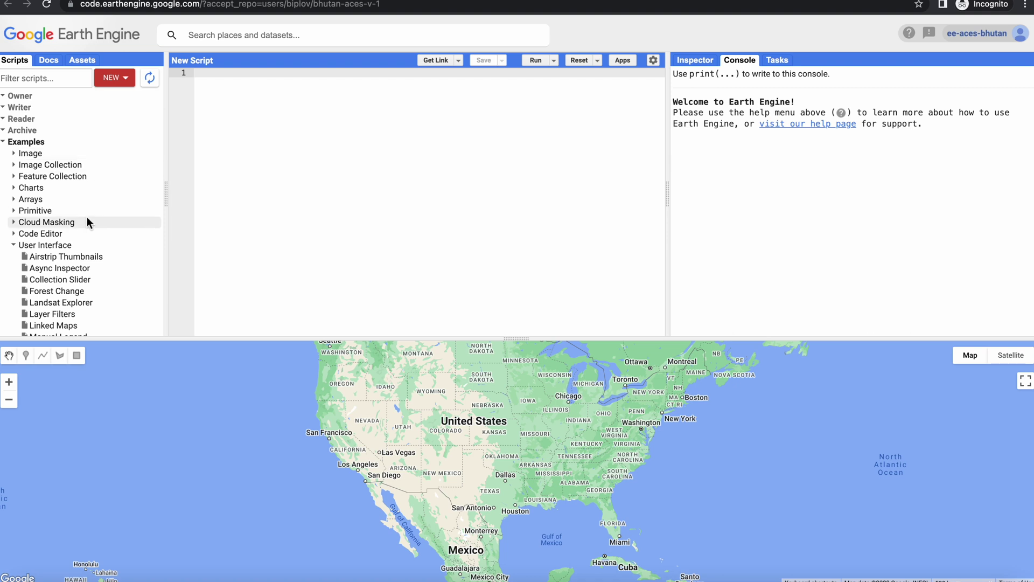
Collapse Examples, refresh to list bhutan-aces-v-1 under Reader, and widen the Scripts panel.
{"action": "left_click", "coordinate": [24, 141]}
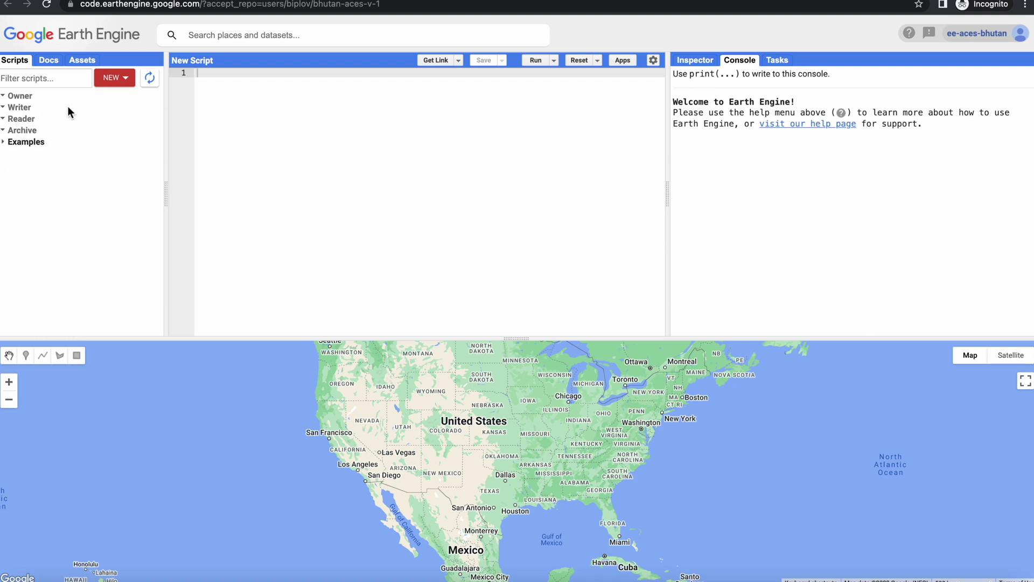
{"action": "left_click", "coordinate": [156, 79]}
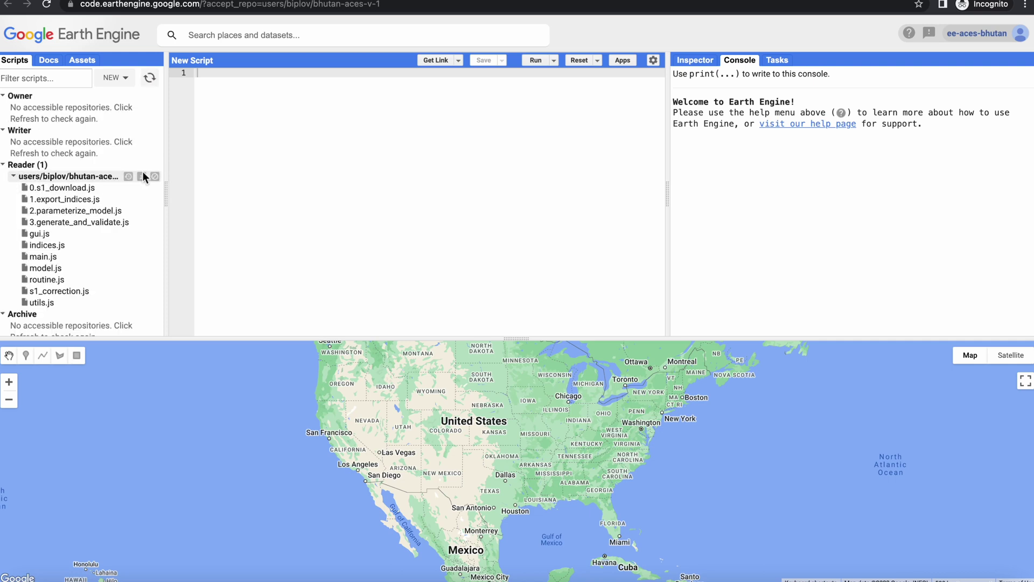
{"action": "left_click_drag", "start_coordinate": [168, 180], "coordinate": [252, 184]}
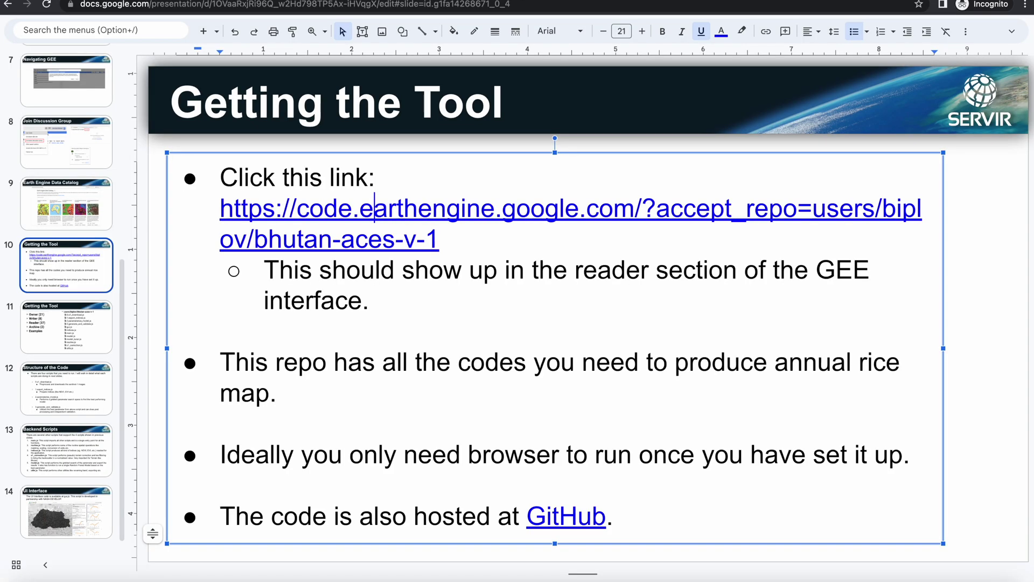
{"action": "left_click", "coordinate": [73, 264]}
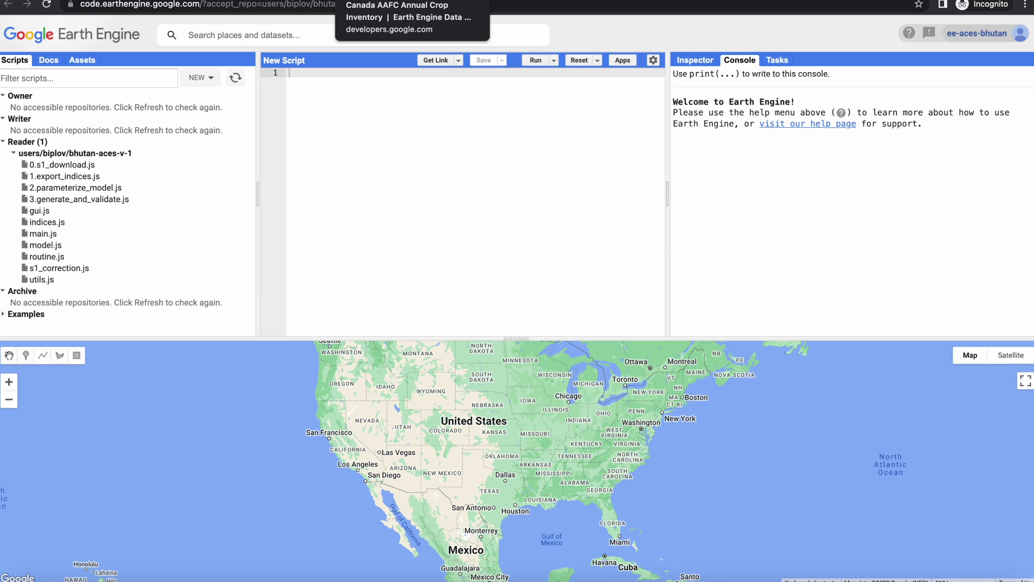
Cycle through the Data Catalog, Google Groups and Slides tabs and scroll the SERVIR repository page.
{"action": "left_click", "coordinate": [377, 0]}
{"action": "key", "text": "ctrl+Tab"}
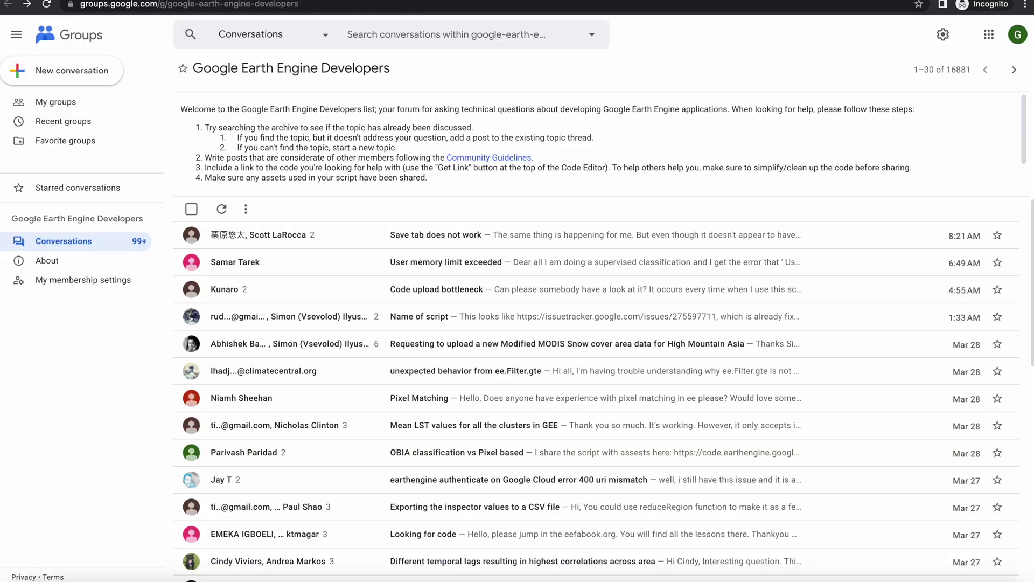
{"action": "key", "text": "ctrl+Tab"}
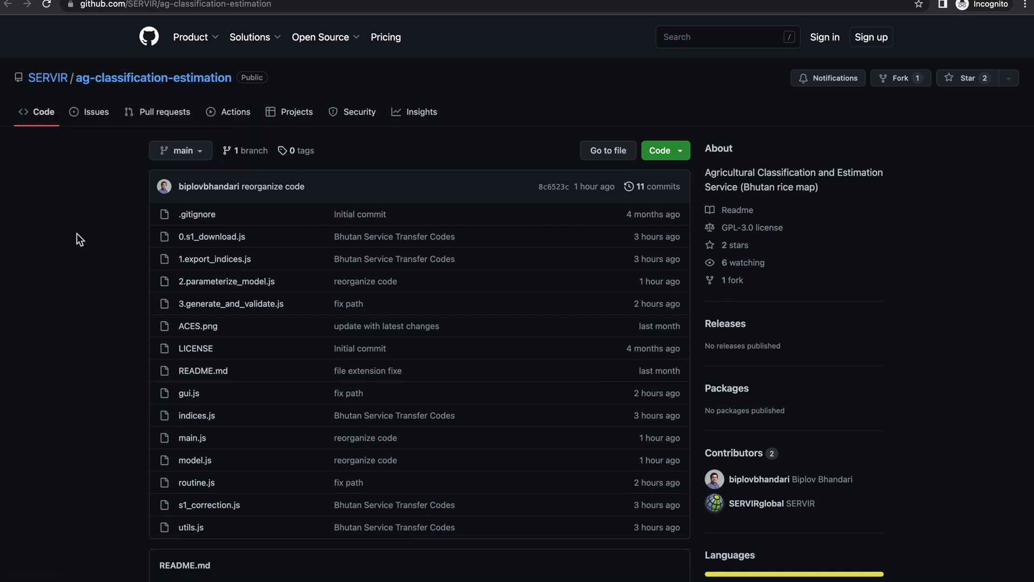
{"action": "scroll", "coordinate": [104, 182], "scroll_direction": "down", "scroll_amount": 3}
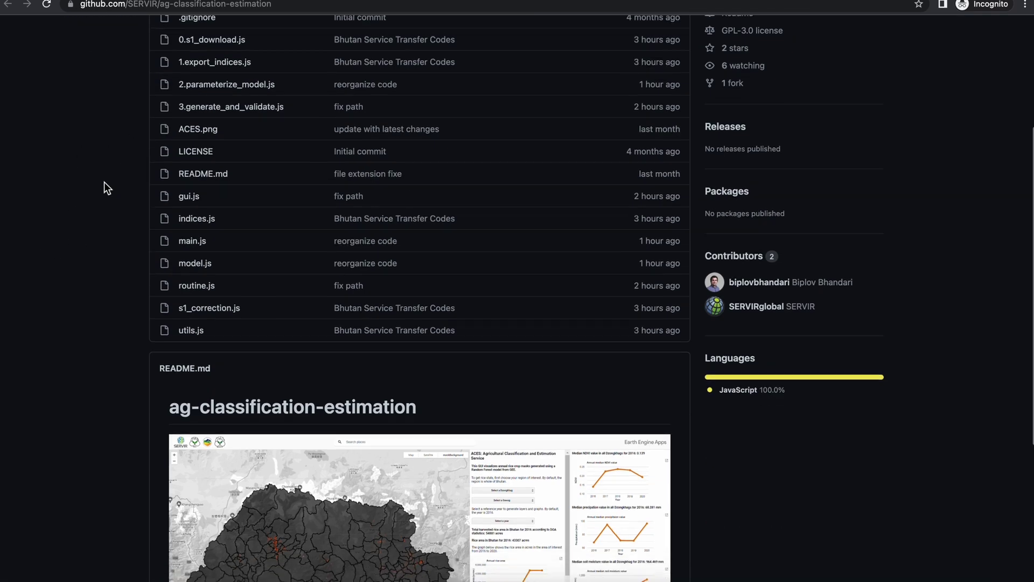
{"action": "scroll", "coordinate": [105, 182], "scroll_direction": "up", "scroll_amount": 2}
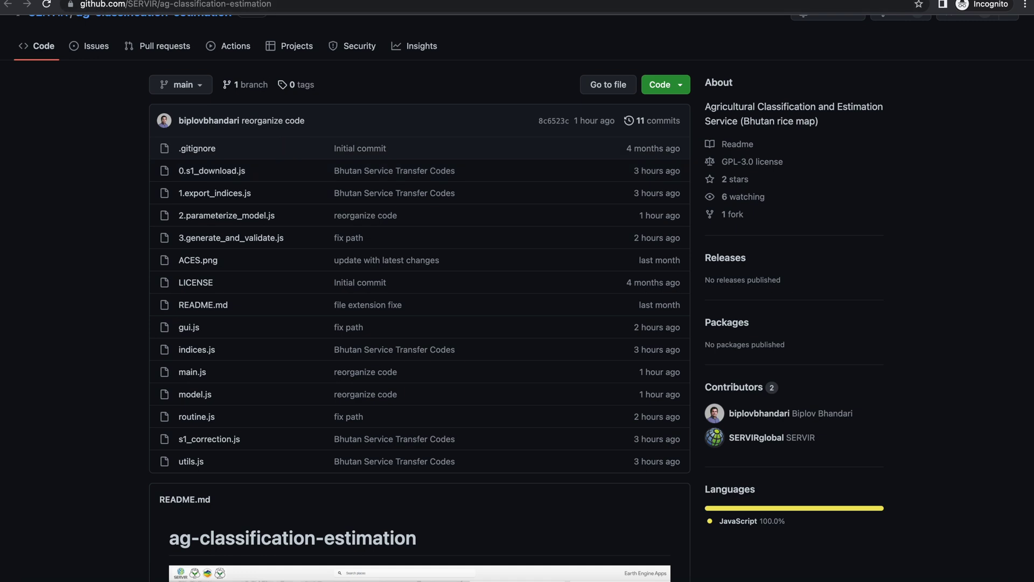
Glance at the Code Editor repository, then return to the Getting the Tool slide and deselect its link box.
{"action": "left_click", "coordinate": [124, 1]}
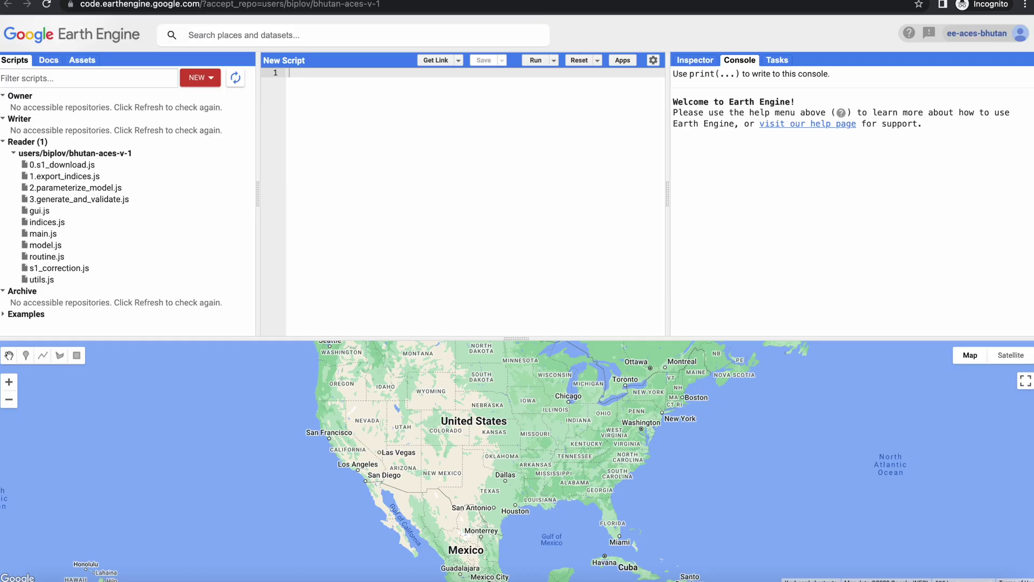
{"action": "left_click", "coordinate": [185, 2]}
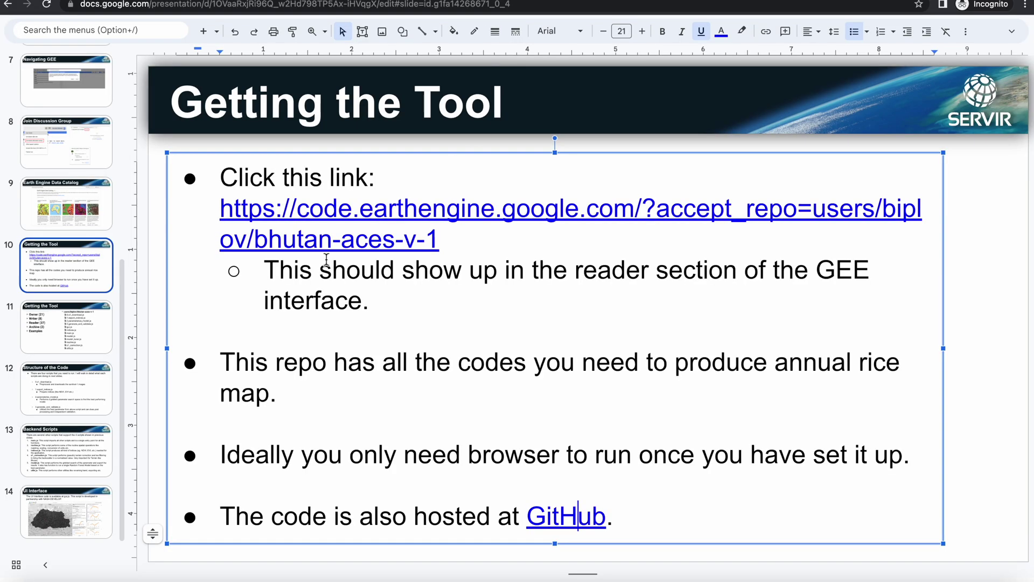
{"action": "left_click", "coordinate": [63, 284]}
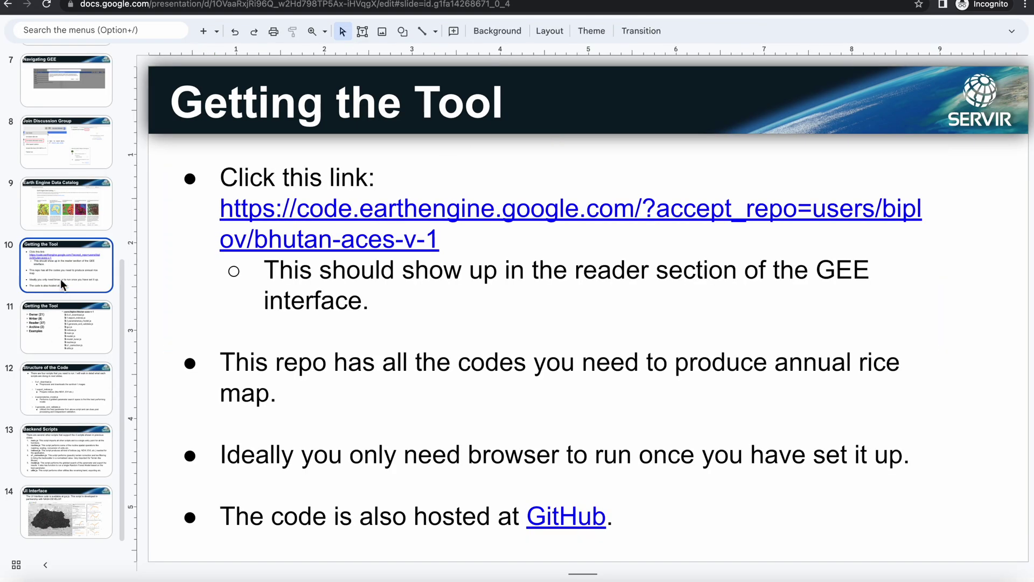
Step through the folder-tree slide to 'Structure of the Code', revisit slide 11, and end on slide 12.
{"action": "key", "text": "Down"}
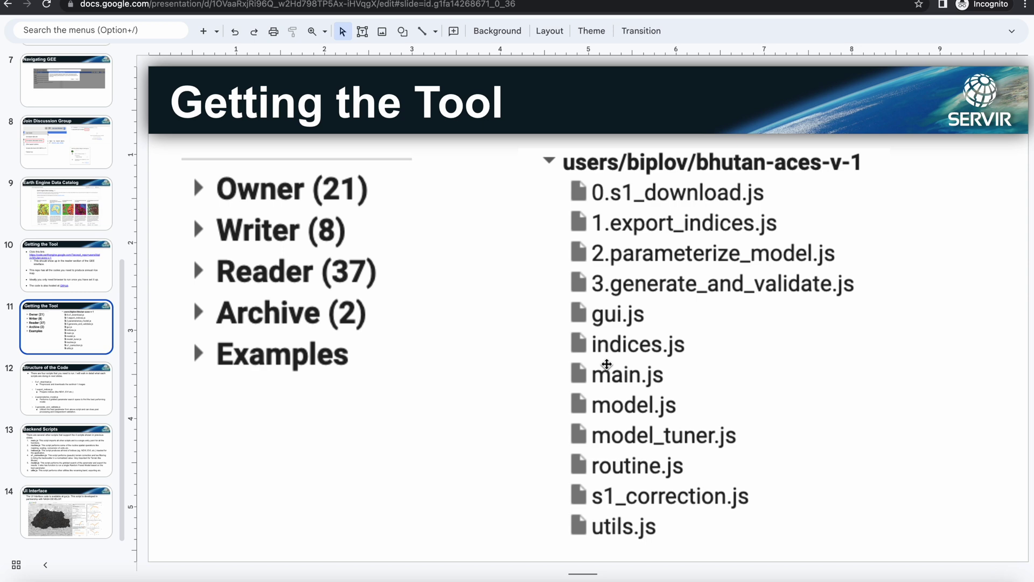
{"action": "key", "text": "Down"}
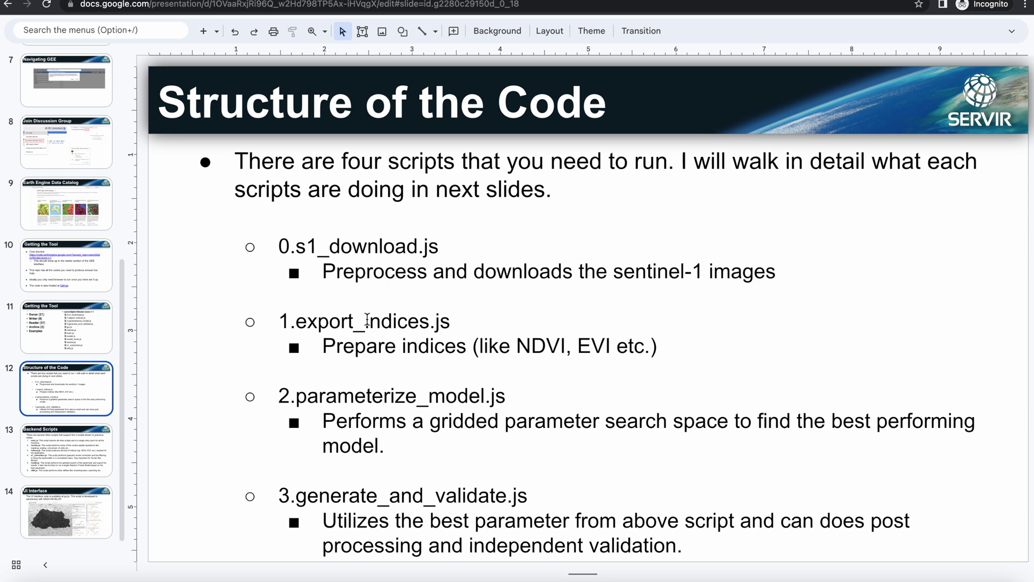
{"action": "left_click", "coordinate": [66, 319]}
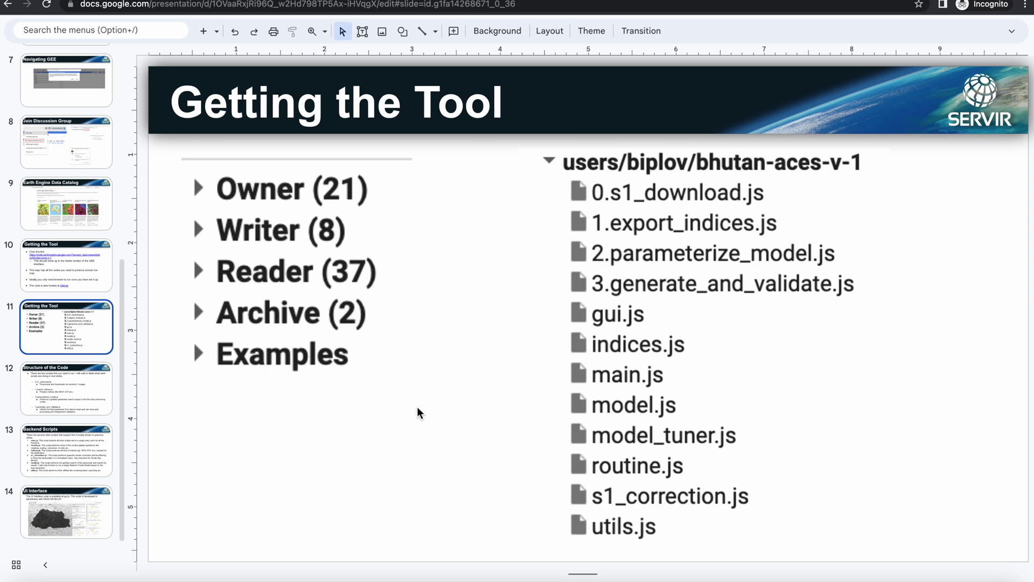
{"action": "left_click", "coordinate": [25, 399]}
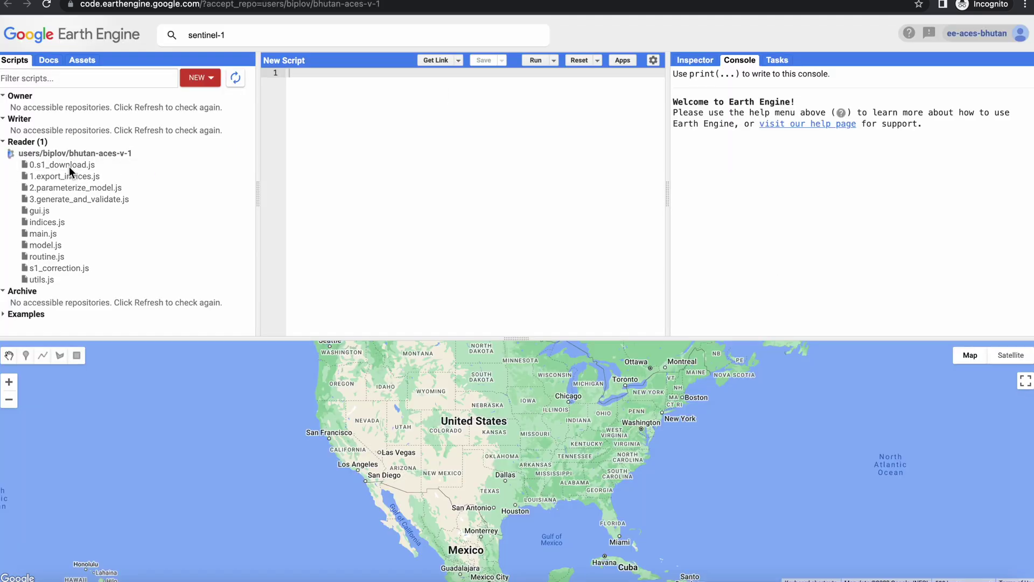
Open 0.s1_download.js from Reader and narrow the Scripts panel and Console to widen the code.
{"action": "left_click", "coordinate": [69, 165]}
{"action": "left_click_drag", "start_coordinate": [257, 156], "coordinate": [150, 155]}
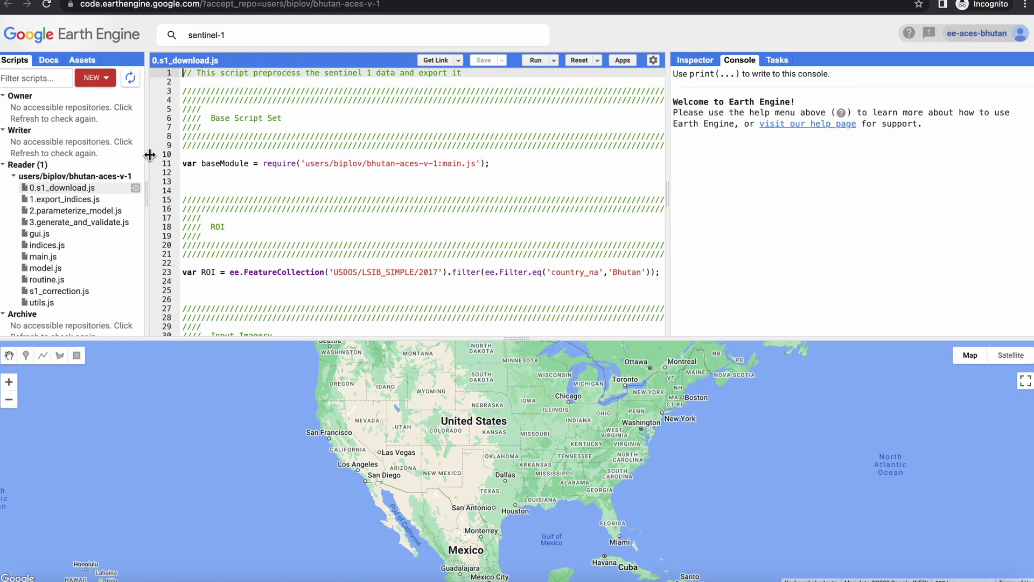
{"action": "left_click_drag", "start_coordinate": [669, 194], "coordinate": [776, 192]}
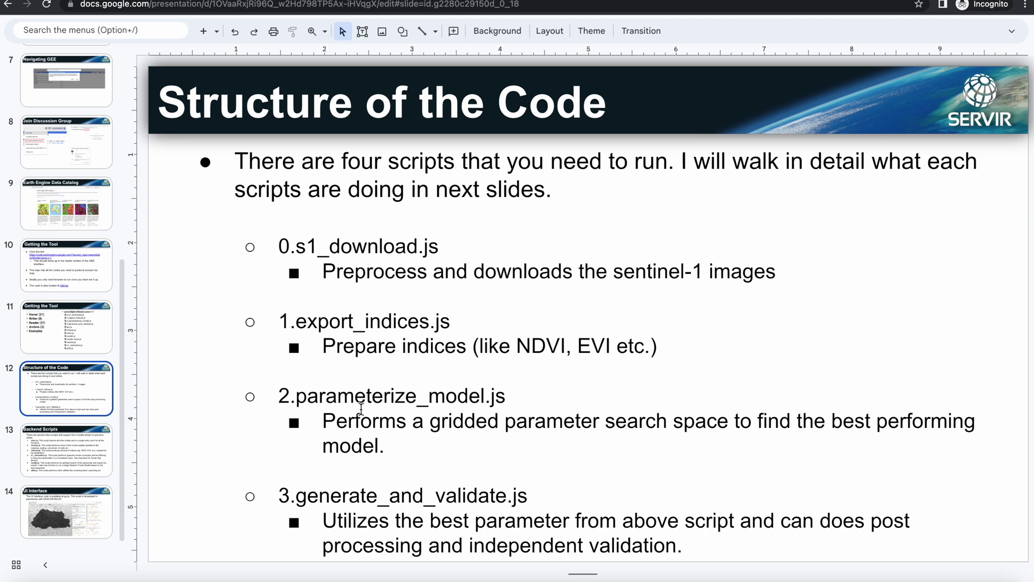
On the Structure of the Code slide, highlight the generate_and_validate.js script name.
{"action": "key", "text": "Down"}
{"action": "key", "text": "Up"}
{"action": "left_click_drag", "start_coordinate": [297, 494], "coordinate": [526, 495]}
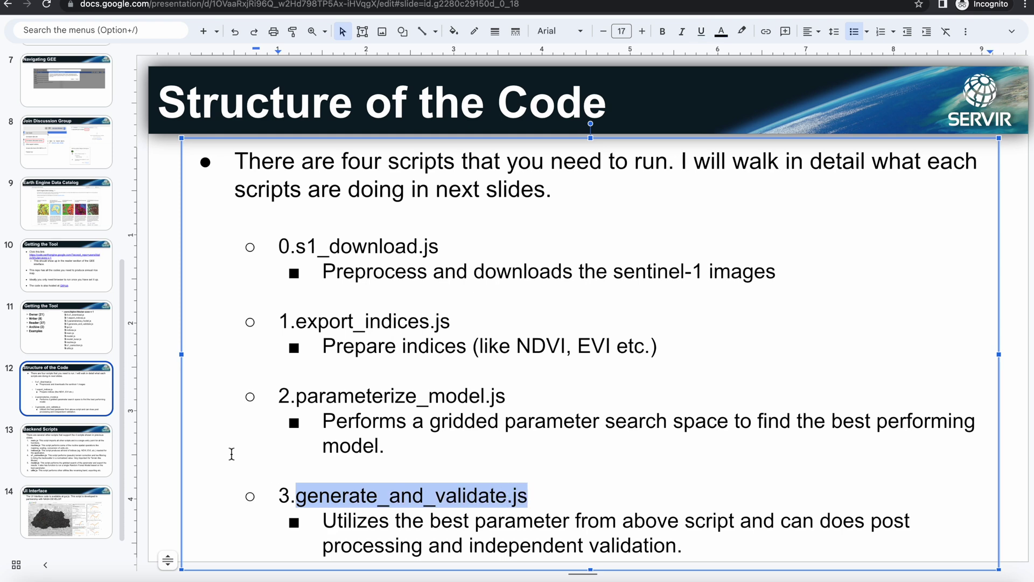
{"action": "left_click", "coordinate": [54, 396]}
Move to the Backend Scripts slide, highlight 'main', and bring up main.js in the Code Editor.
{"action": "key", "text": "Down"}
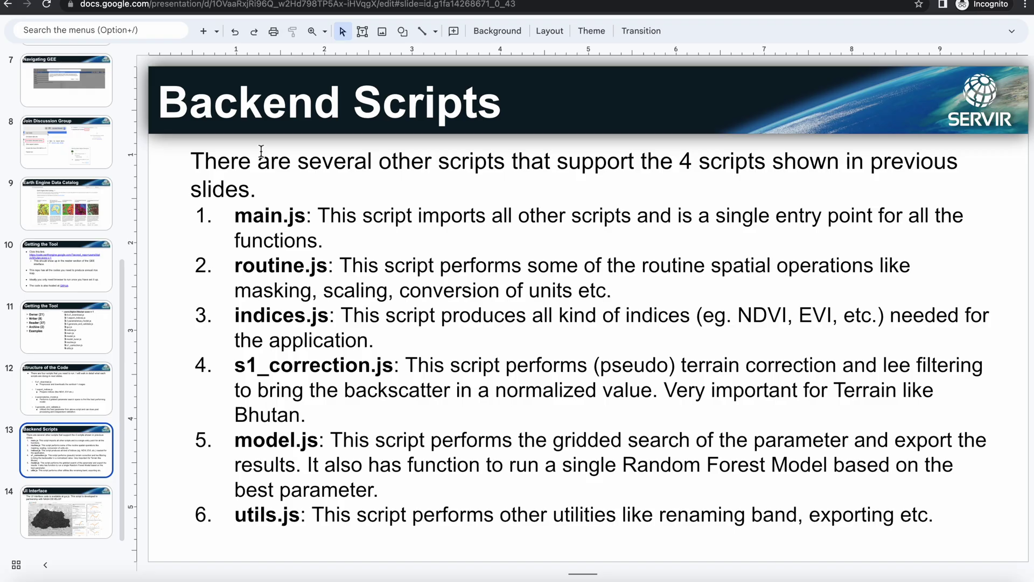
{"action": "left_click", "coordinate": [196, 3]}
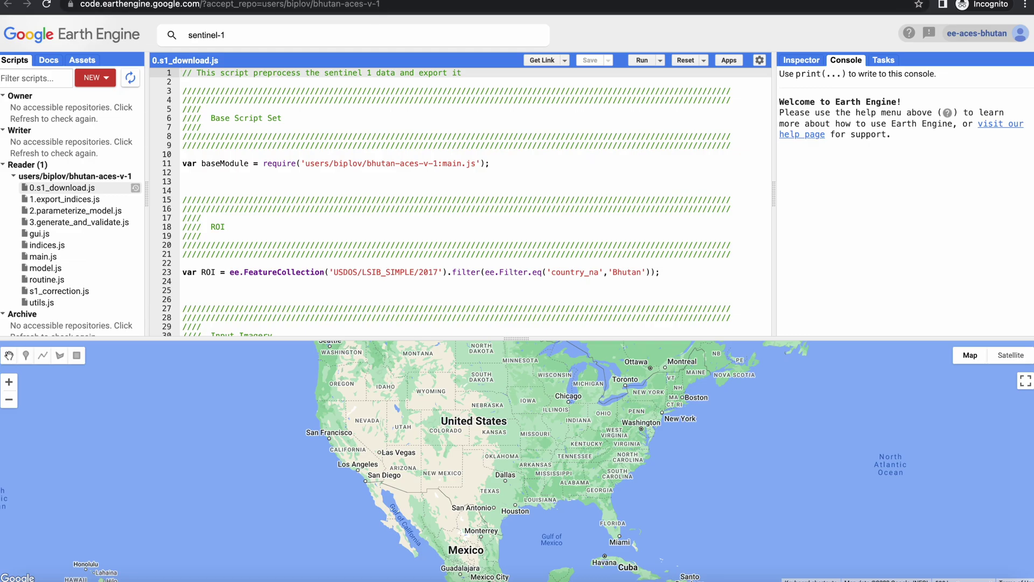
{"action": "left_click", "coordinate": [134, 2]}
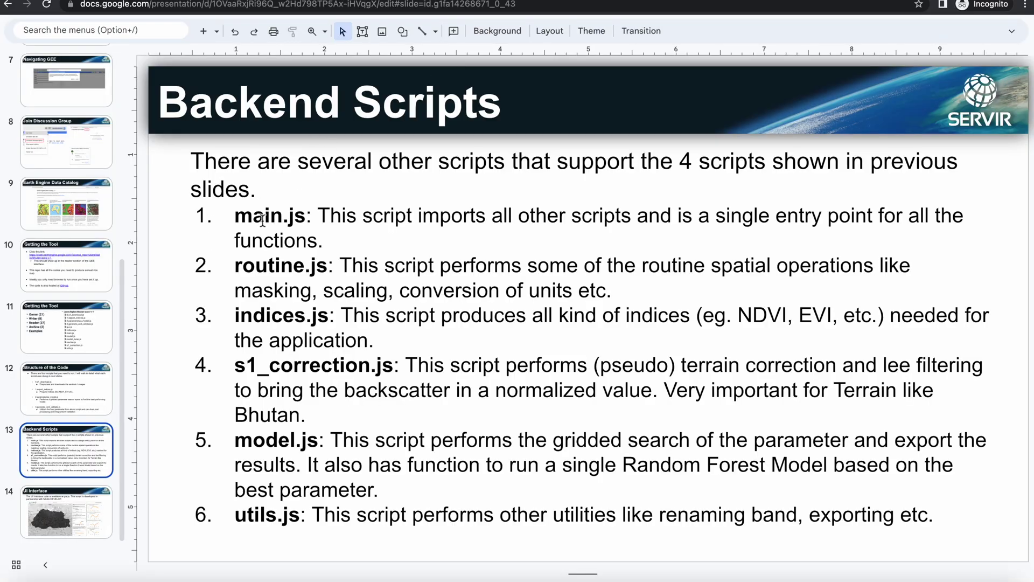
{"action": "double_click", "coordinate": [244, 217]}
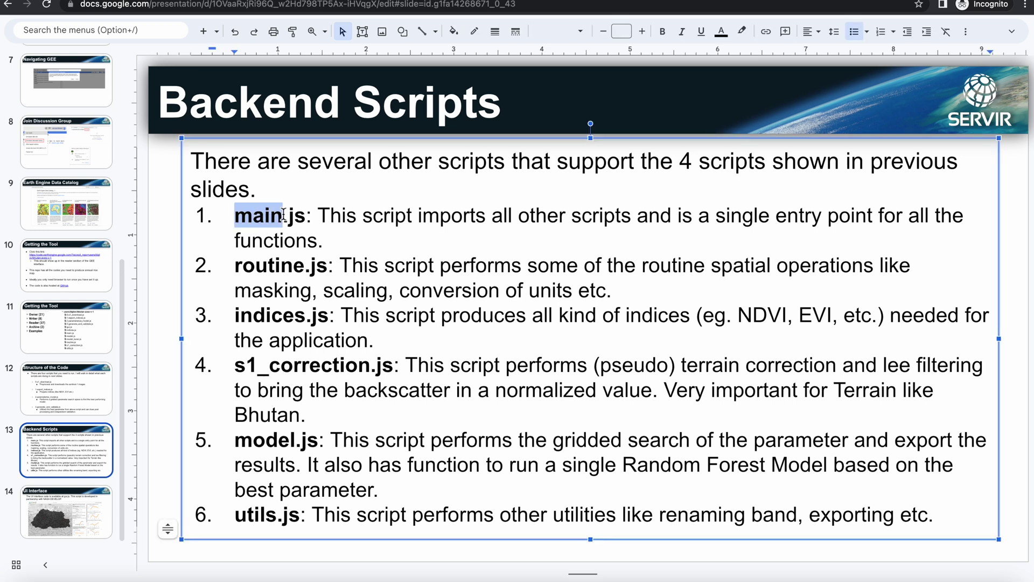
{"action": "left_click", "coordinate": [83, 434]}
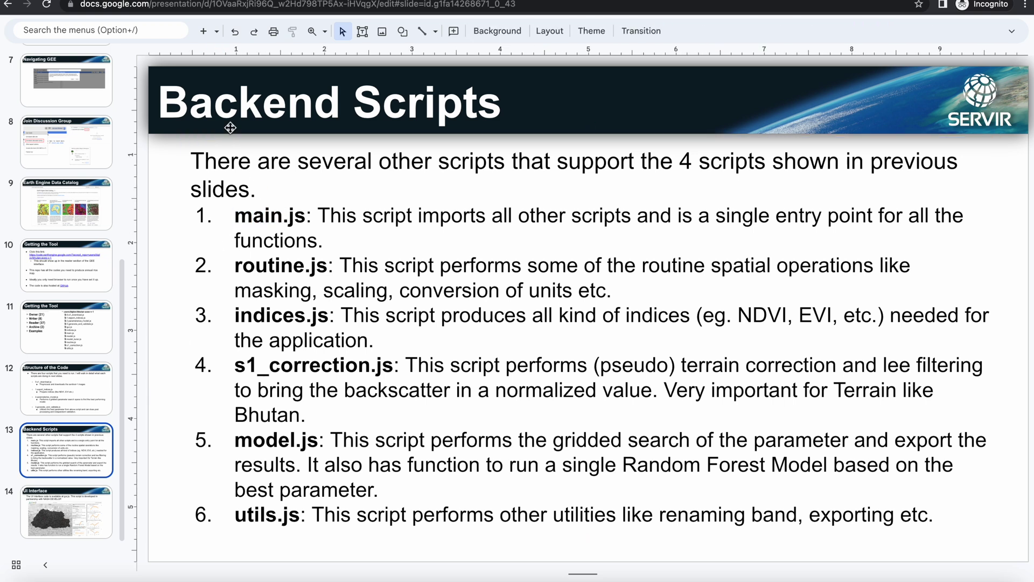
{"action": "left_click", "coordinate": [140, 2]}
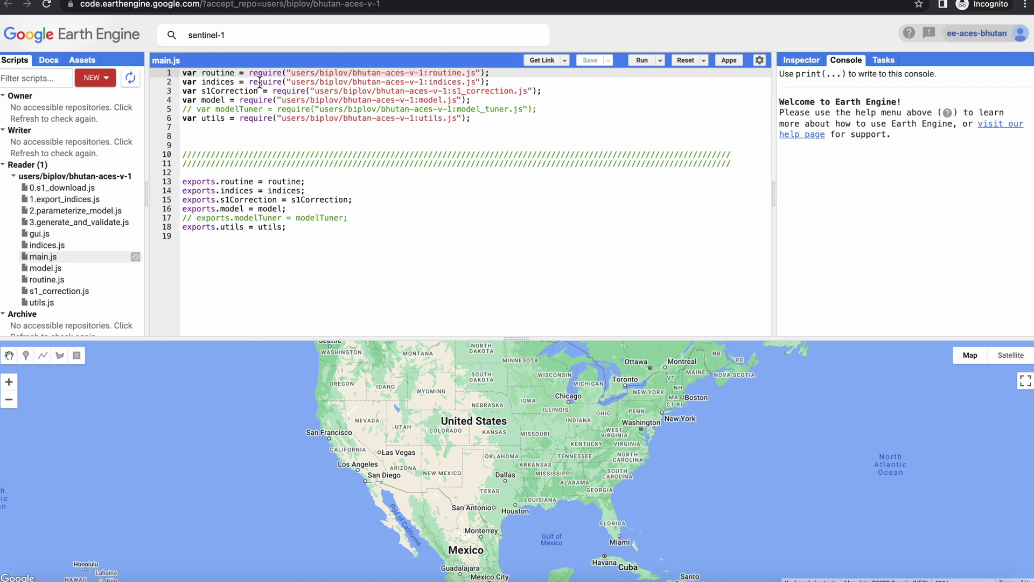
{"action": "left_click_drag", "start_coordinate": [217, 74], "coordinate": [227, 116]}
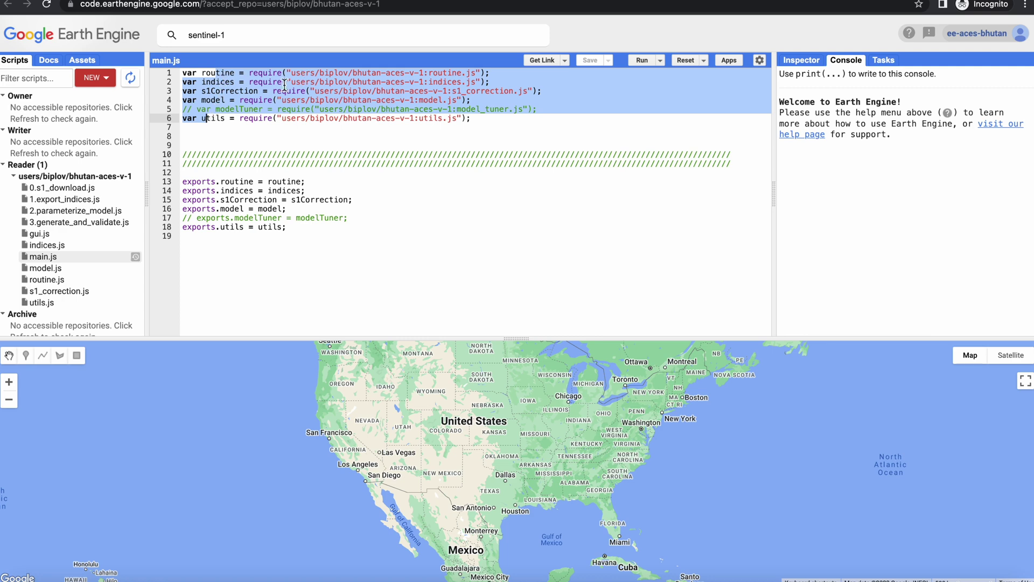
{"action": "left_click_drag", "start_coordinate": [217, 73], "coordinate": [211, 118]}
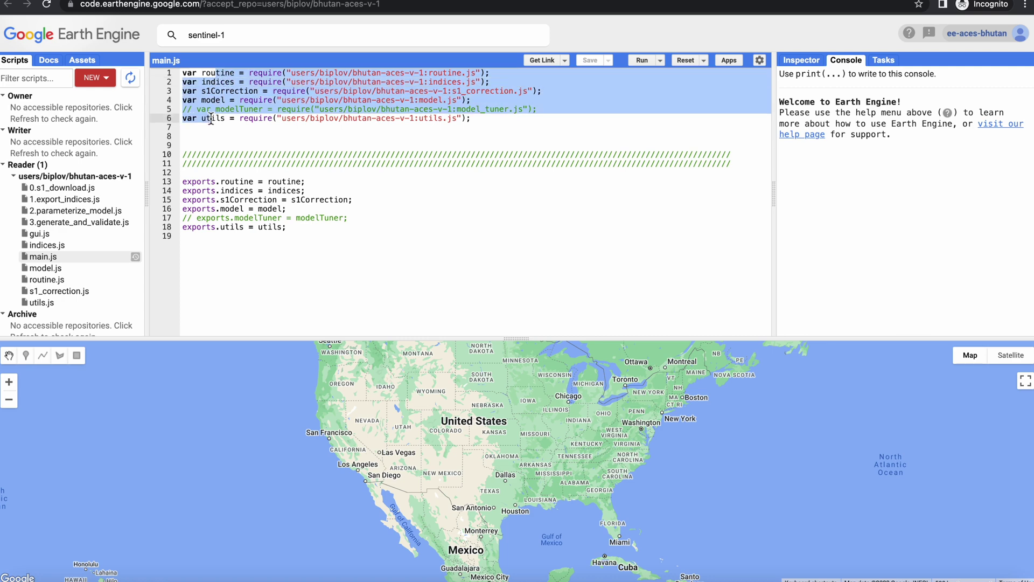
{"action": "left_click", "coordinate": [216, 227]}
{"action": "left_click_drag", "start_coordinate": [286, 226], "coordinate": [182, 191]}
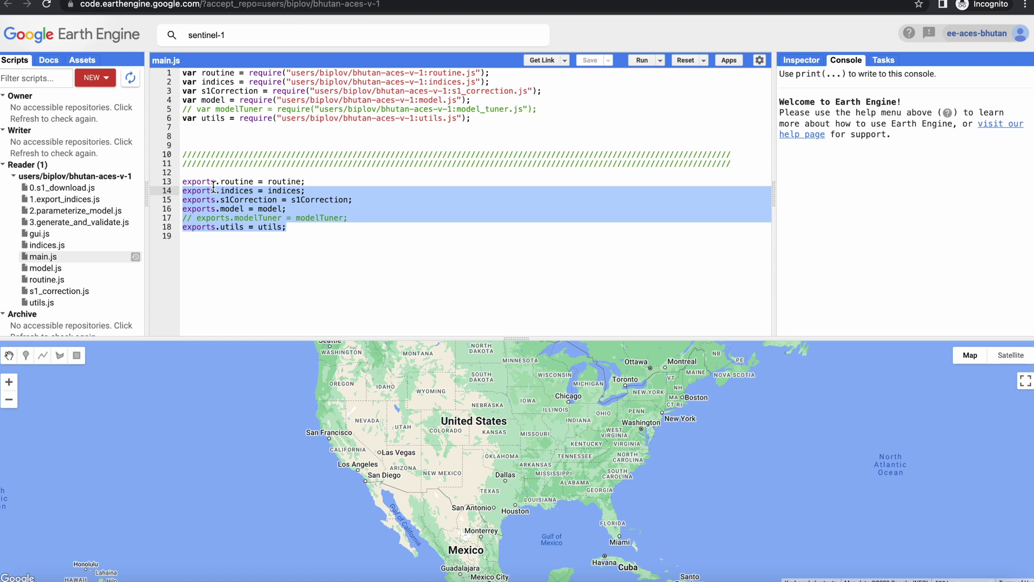
{"action": "left_click_drag", "start_coordinate": [213, 186], "coordinate": [187, 191]}
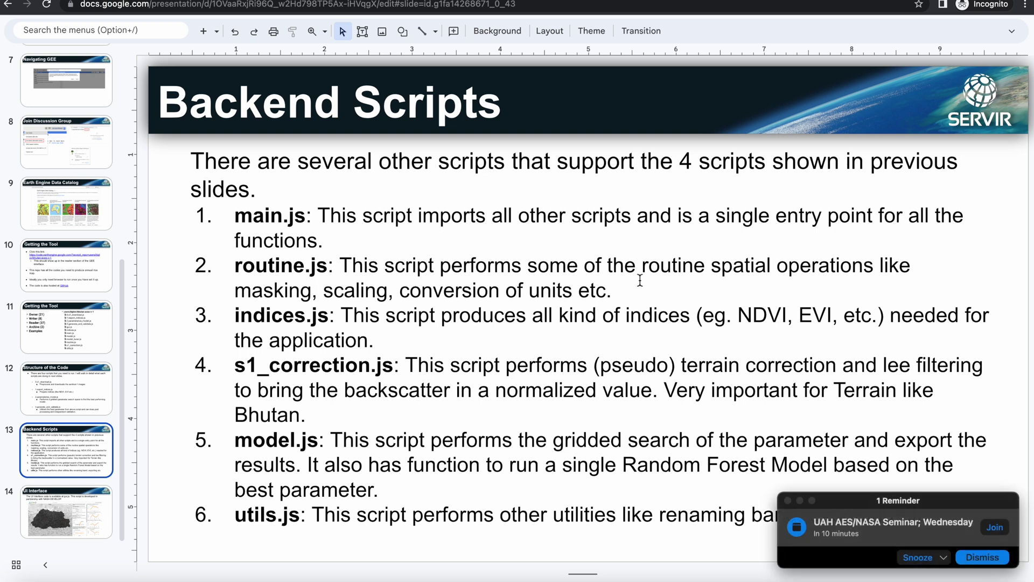
Dismiss the '1 Reminder' seminar notification covering the slide.
{"action": "left_click", "coordinate": [981, 559]}
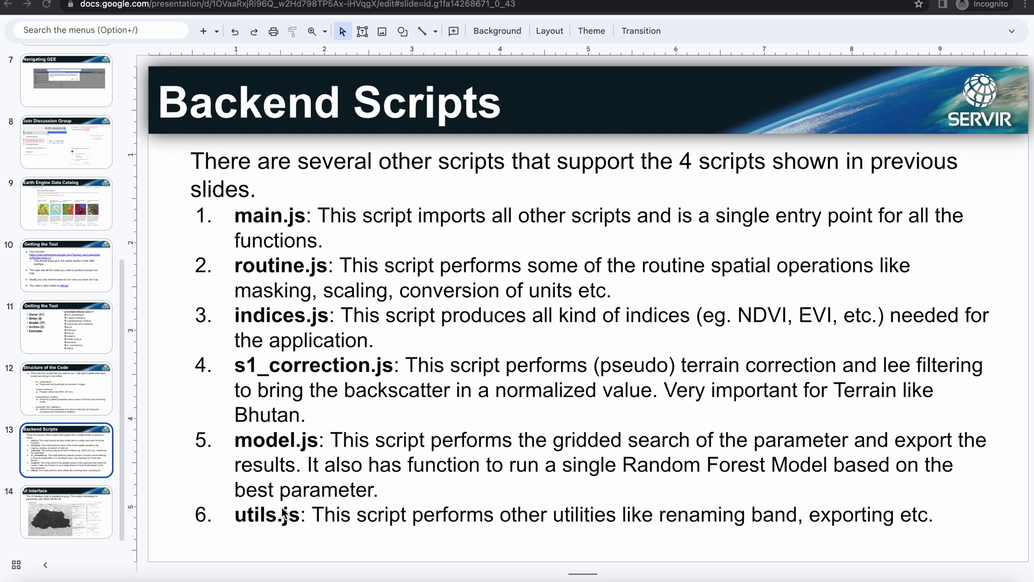
Open slide 14 'UI Interface' about the gui.js rice-mapping app and scroll over it.
{"action": "left_click", "coordinate": [74, 512]}
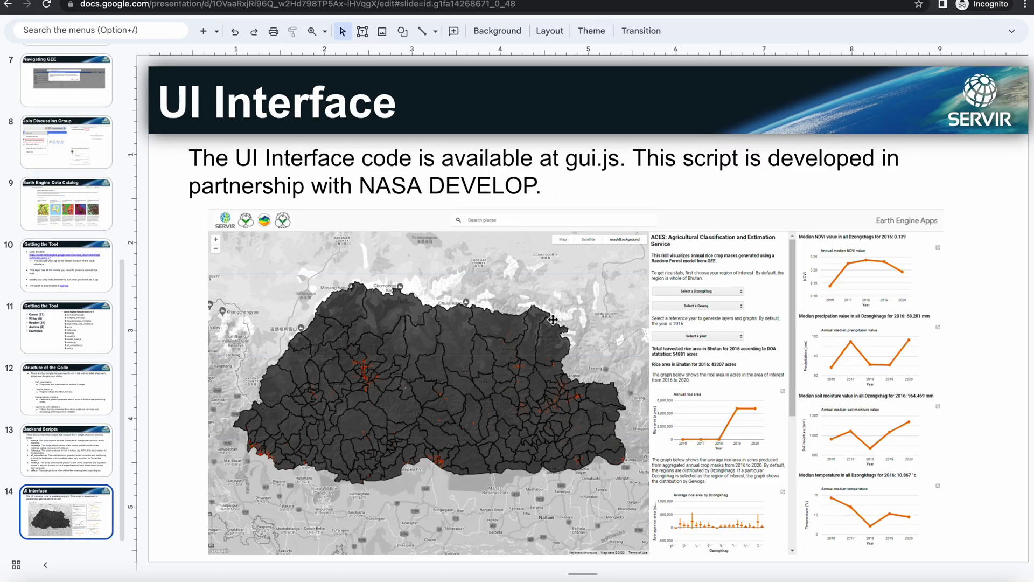
{"action": "scroll", "coordinate": [123, 365], "scroll_direction": "up", "scroll_amount": 1}
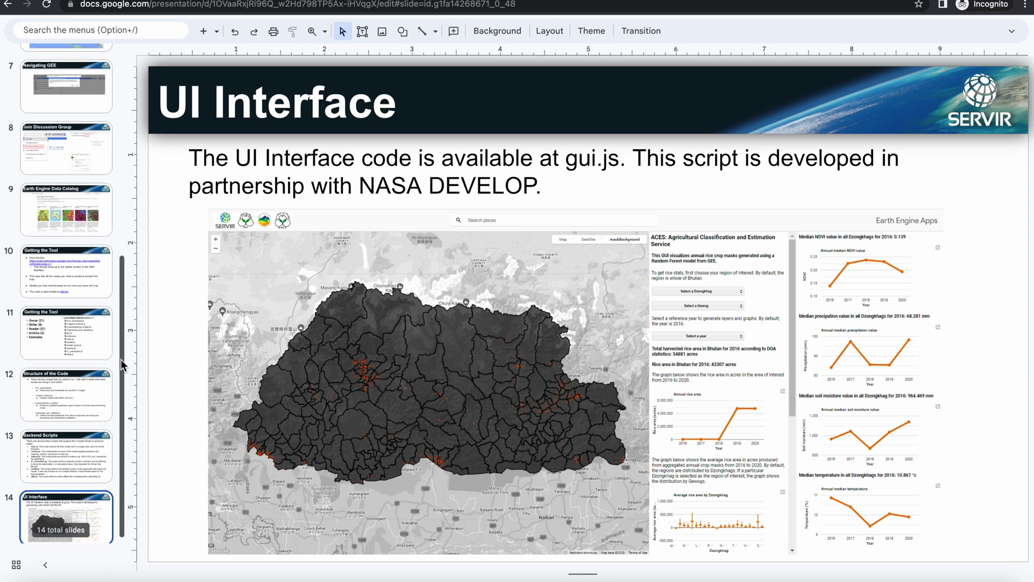
{"action": "scroll", "coordinate": [123, 367], "scroll_direction": "down", "scroll_amount": 1}
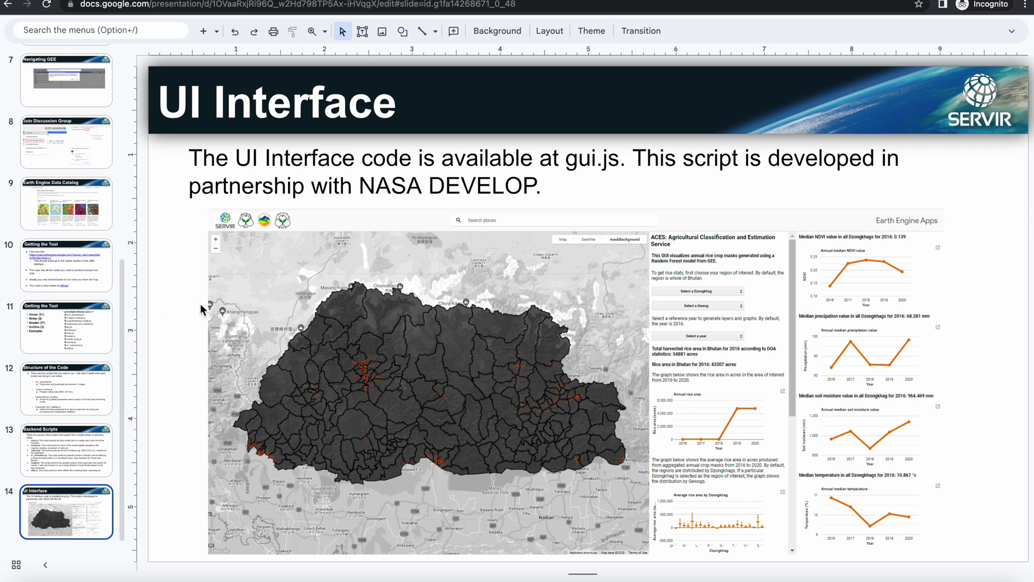
{"action": "scroll", "coordinate": [104, 332], "scroll_direction": "up", "scroll_amount": 1}
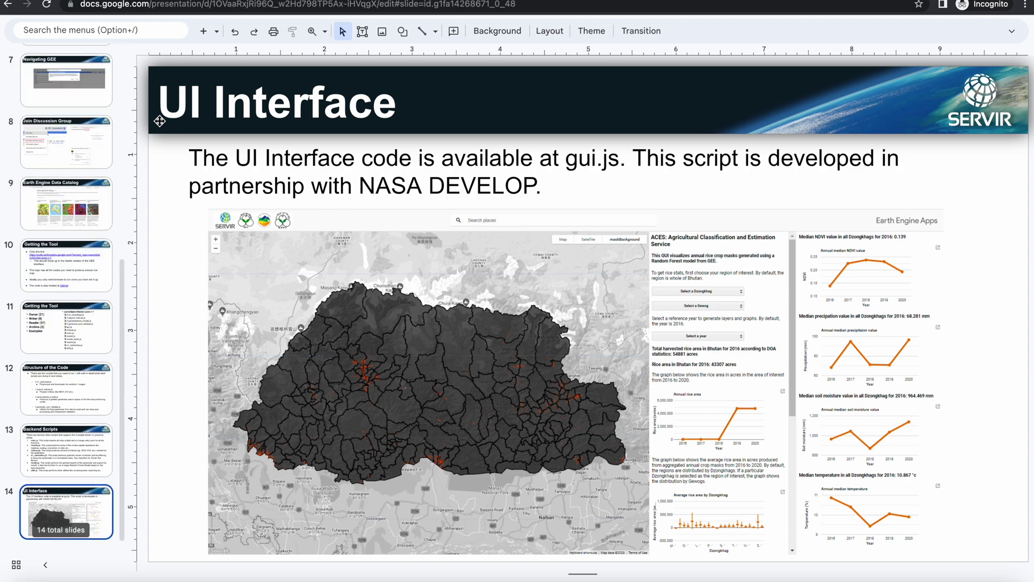